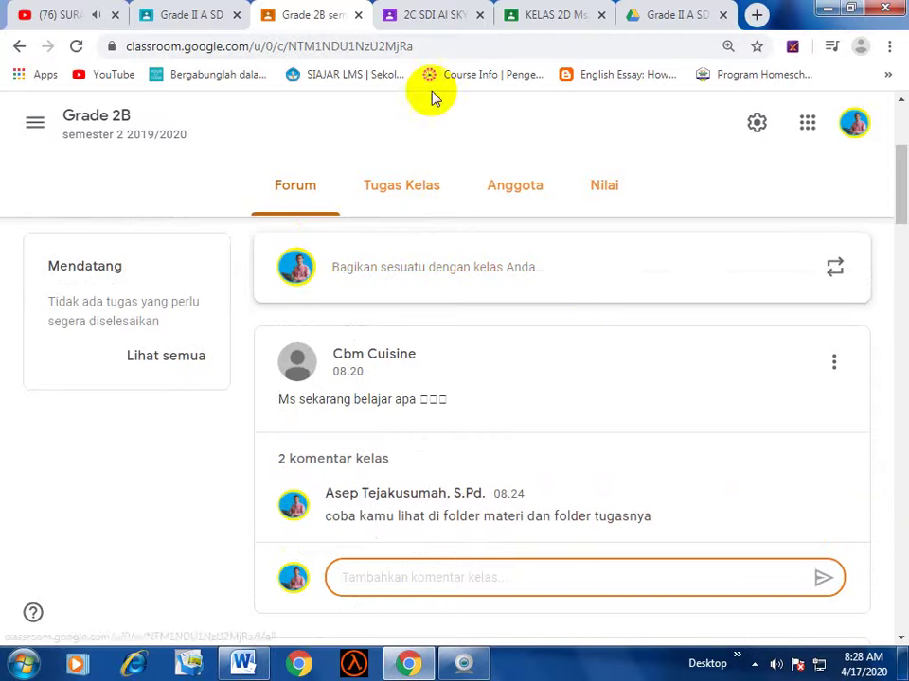
# Check the student post and class comments in the forum of the 2C SDI Al SKY class.
pyautogui.click(431, 14)
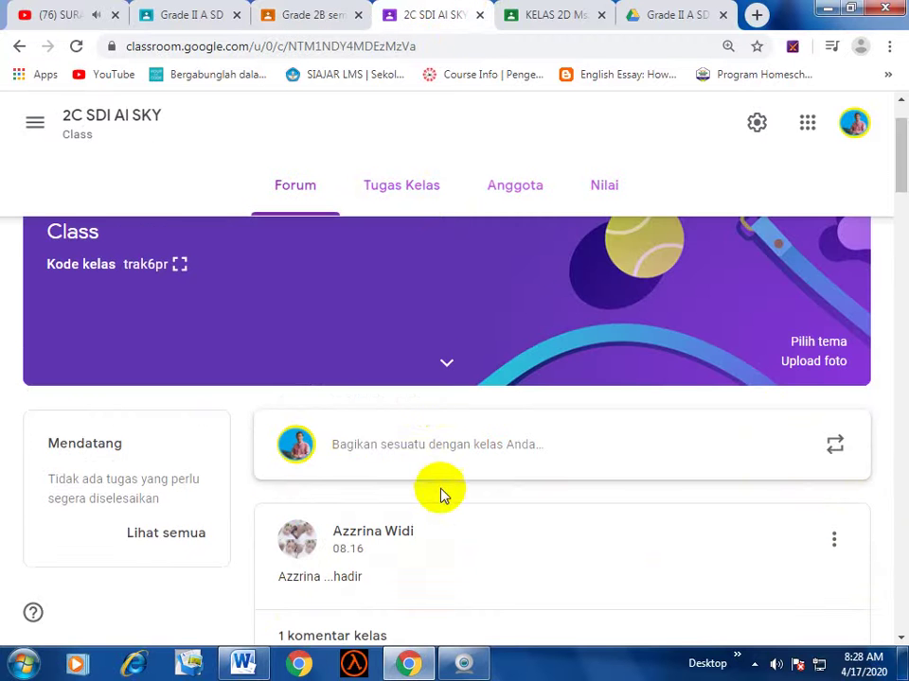
pyautogui.scroll(-4, 437, 488)
pyautogui.scroll(-1, 431, 478)
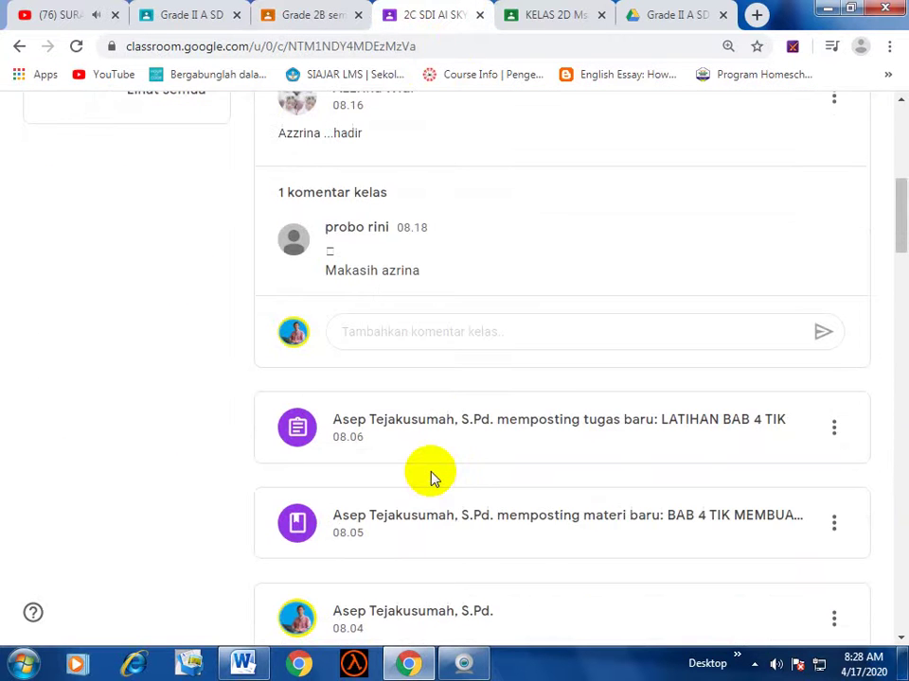
pyautogui.scroll(5, 431, 478)
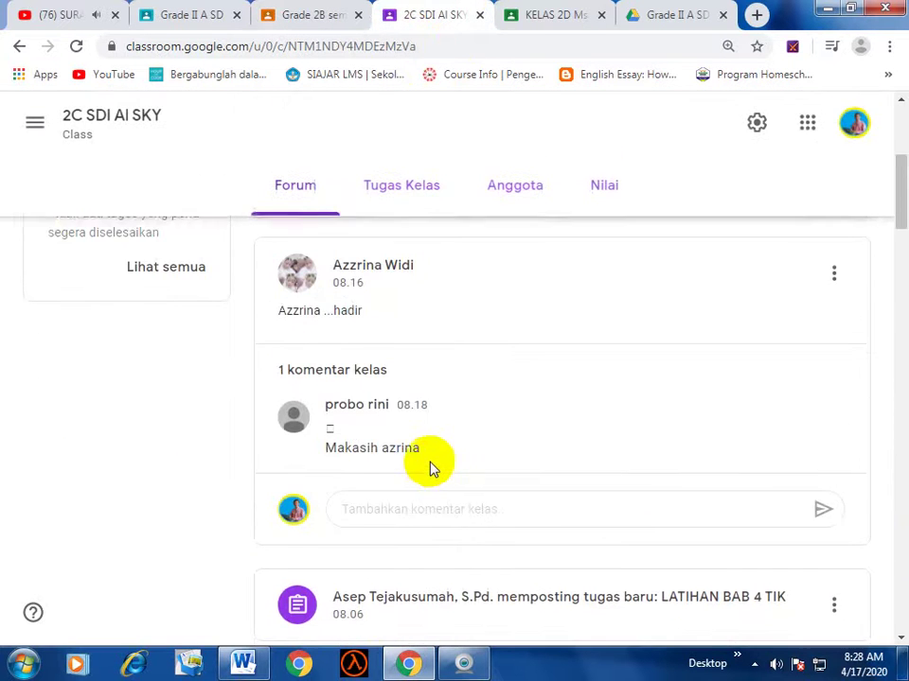
pyautogui.scroll(-4, 433, 468)
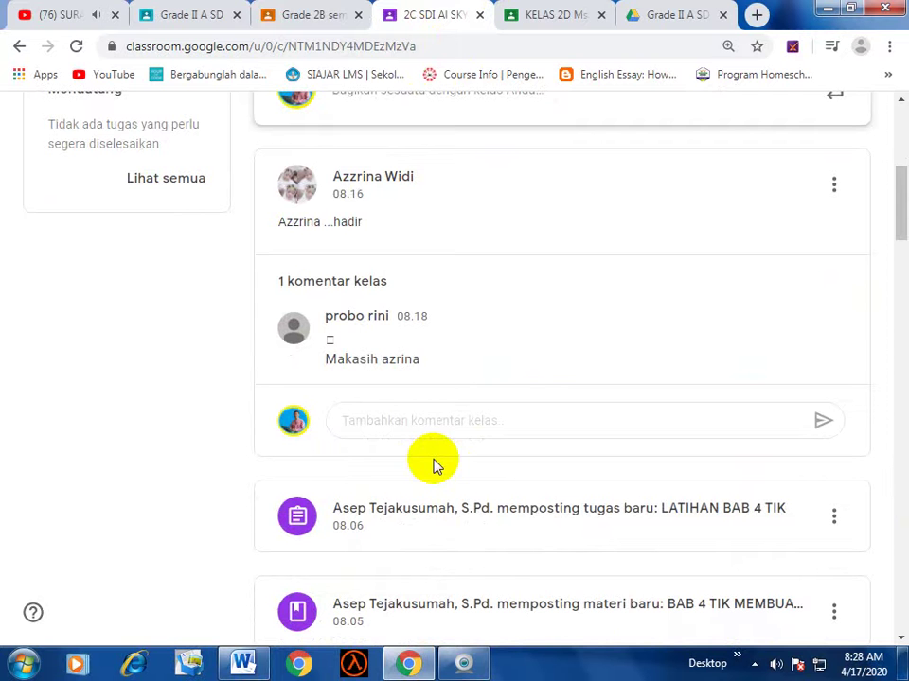
pyautogui.click(447, 420)
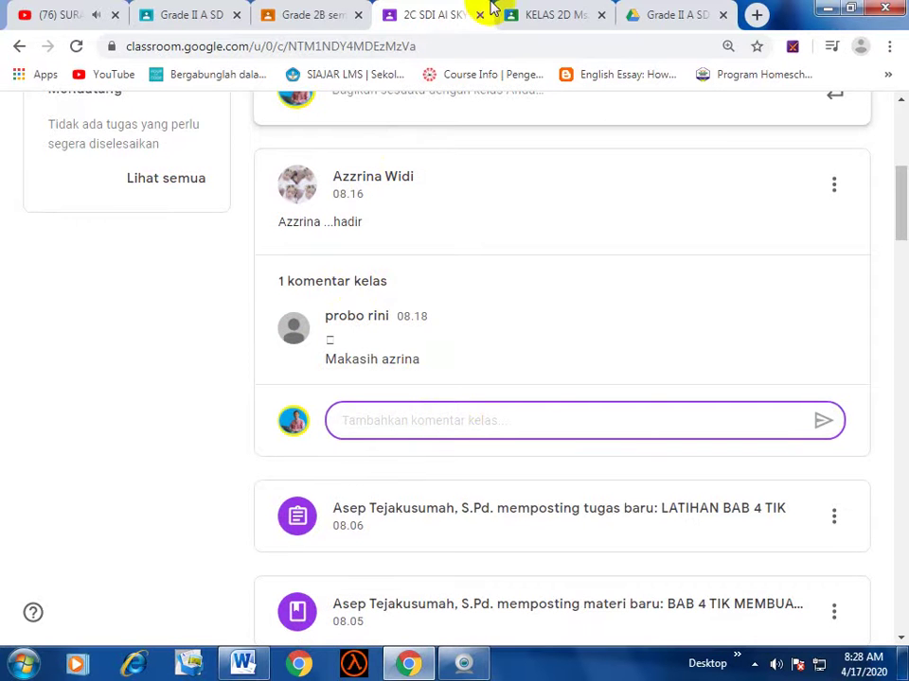
# Review the forum of KELAS 2D for new posts and comments on the chapter 4 TIK material and exercise, and reload the class page.
pyautogui.click(555, 11)
pyautogui.scroll(-3, 421, 416)
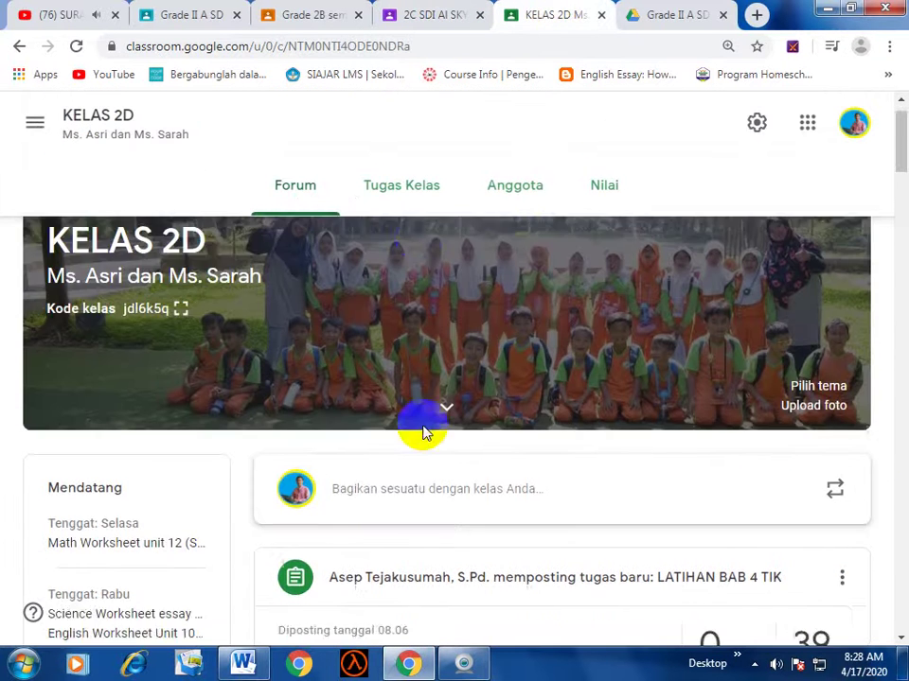
pyautogui.scroll(-6, 424, 429)
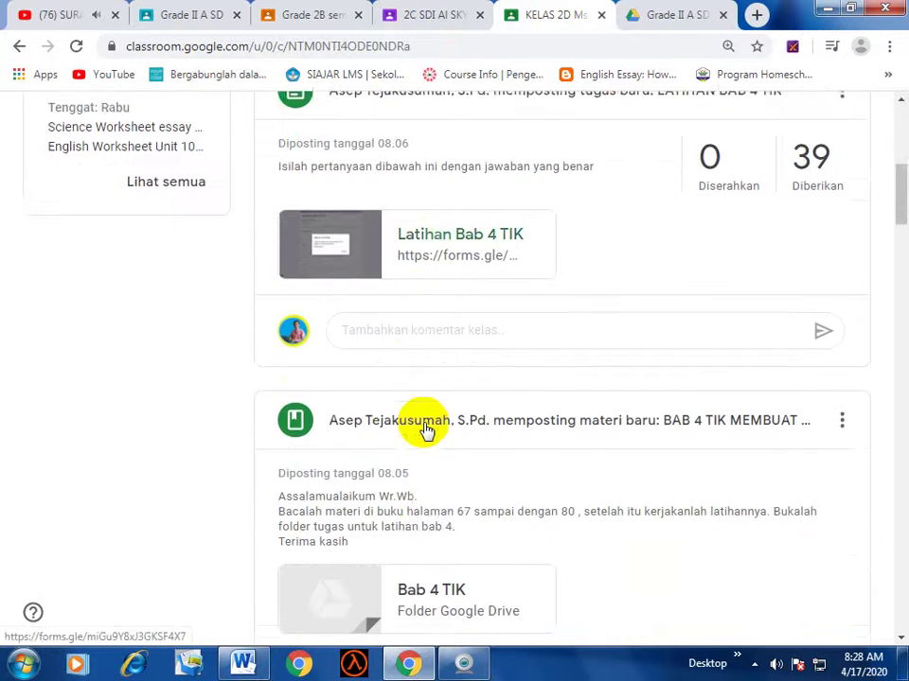
pyautogui.scroll(-2, 430, 424)
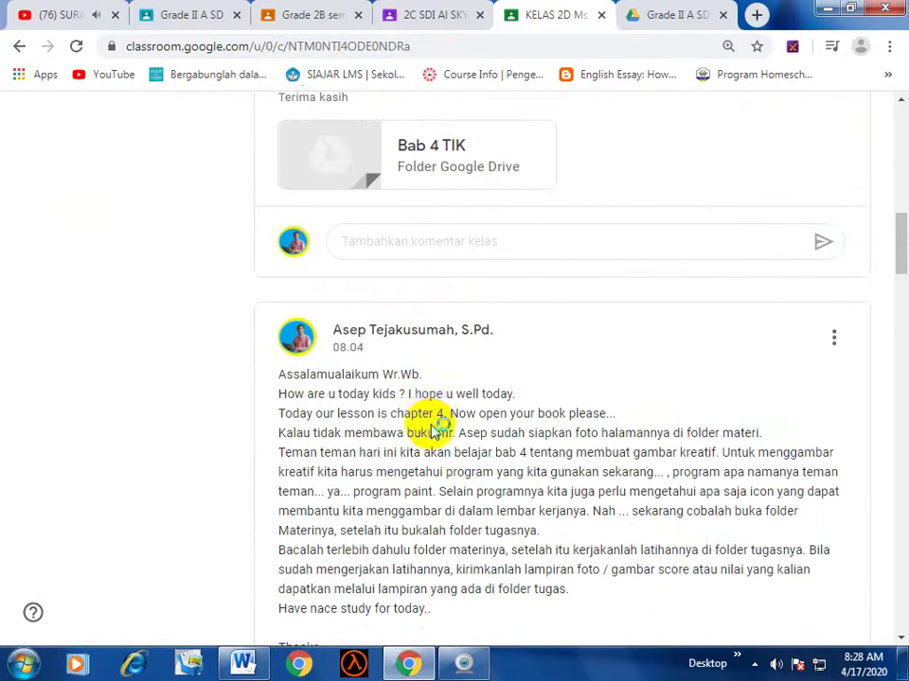
pyautogui.scroll(5, 434, 426)
pyautogui.scroll(3, 433, 426)
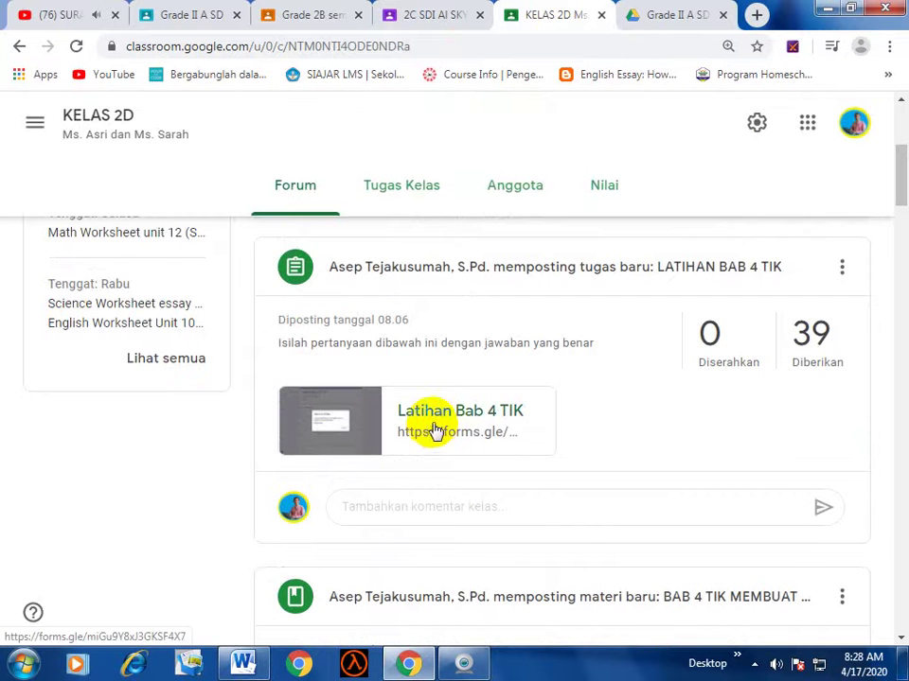
pyautogui.scroll(1, 445, 360)
pyautogui.scroll(3, 445, 322)
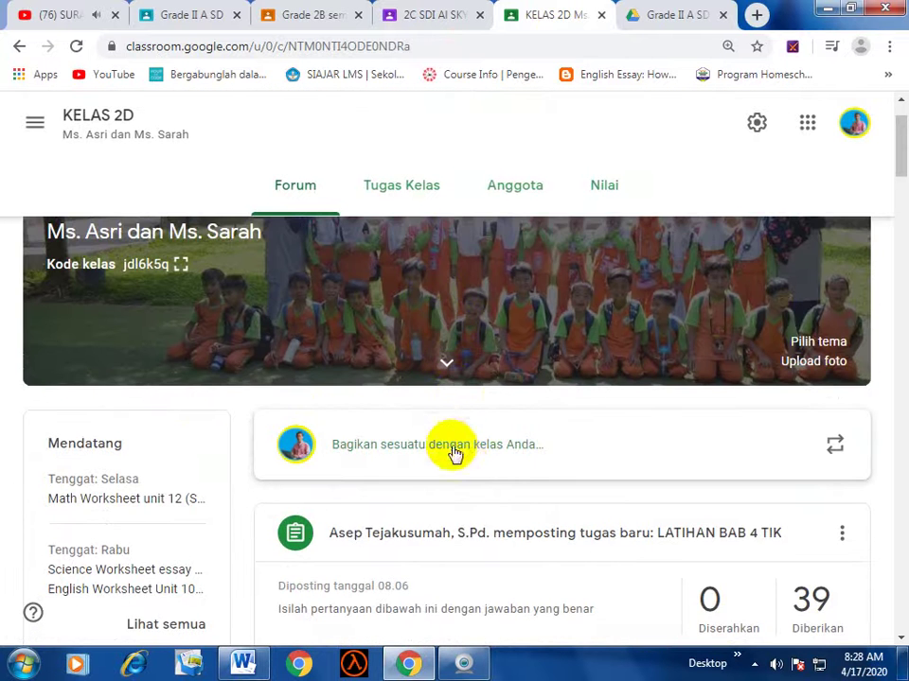
pyautogui.scroll(-2, 463, 468)
pyautogui.scroll(-11, 457, 468)
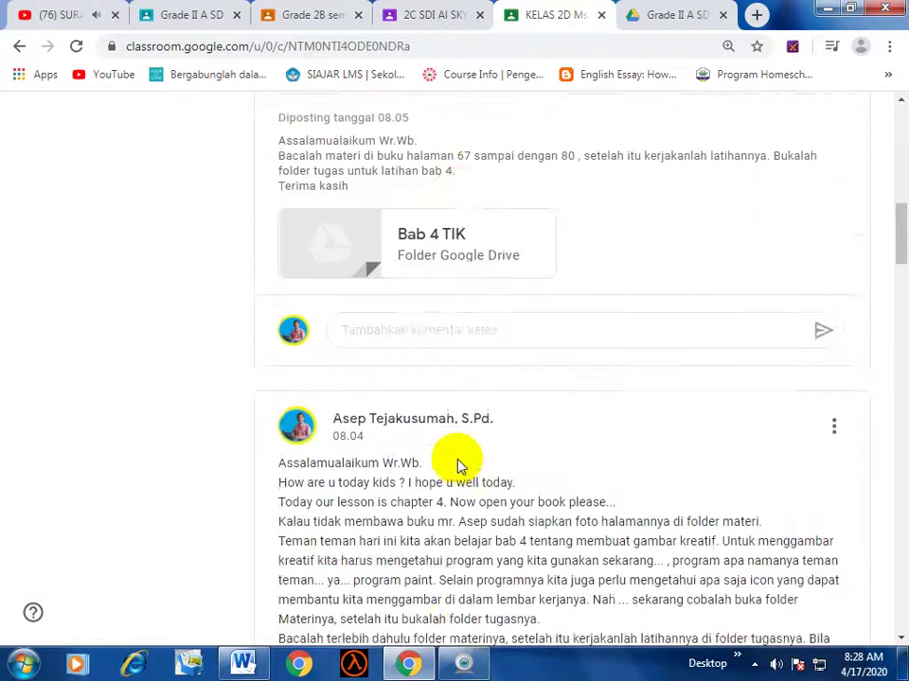
pyautogui.scroll(3, 463, 481)
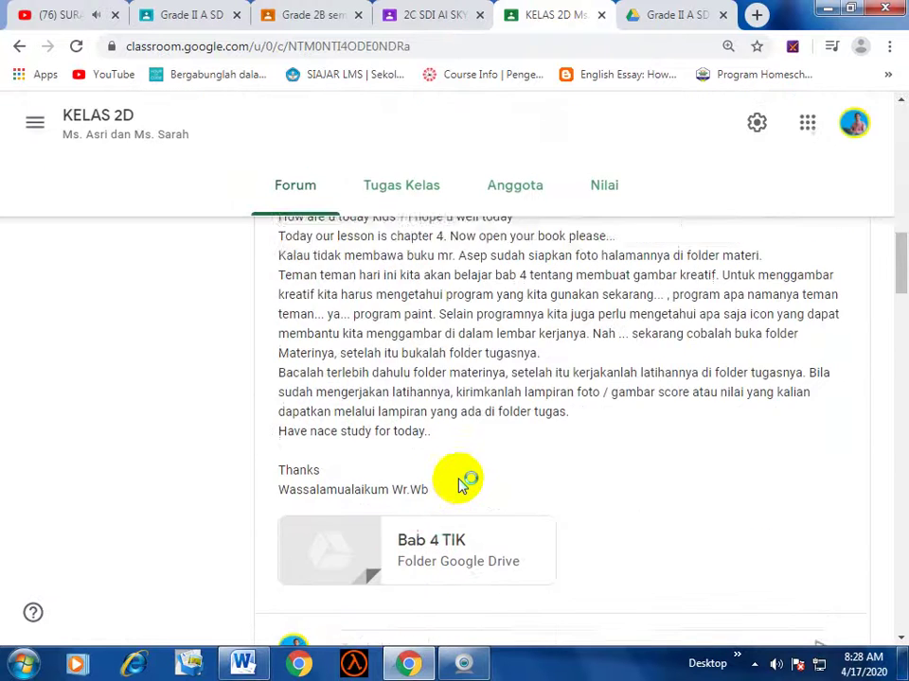
pyautogui.scroll(-3, 463, 477)
pyautogui.scroll(5, 462, 477)
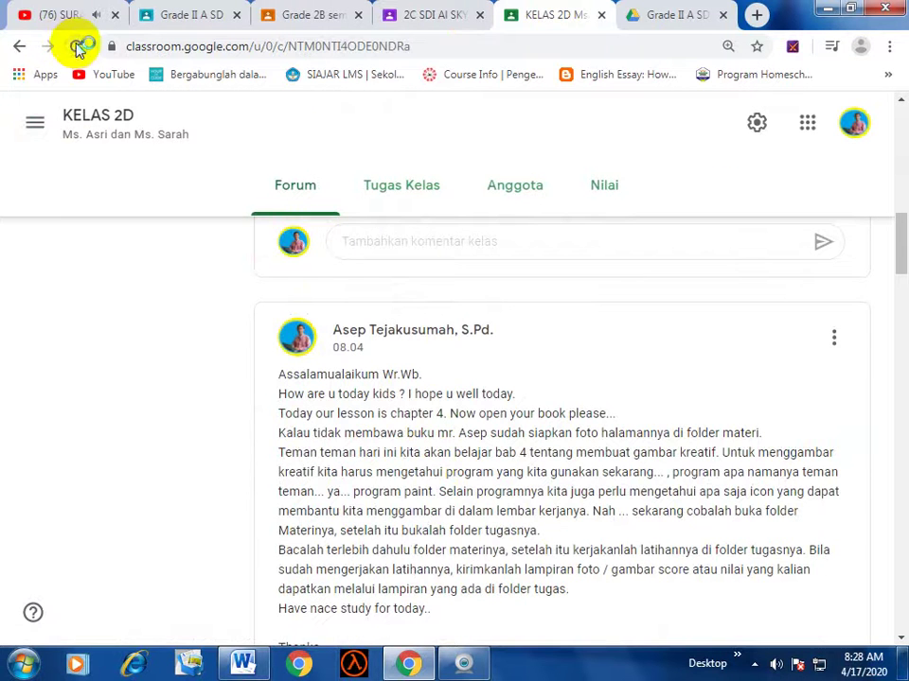
pyautogui.click(75, 45)
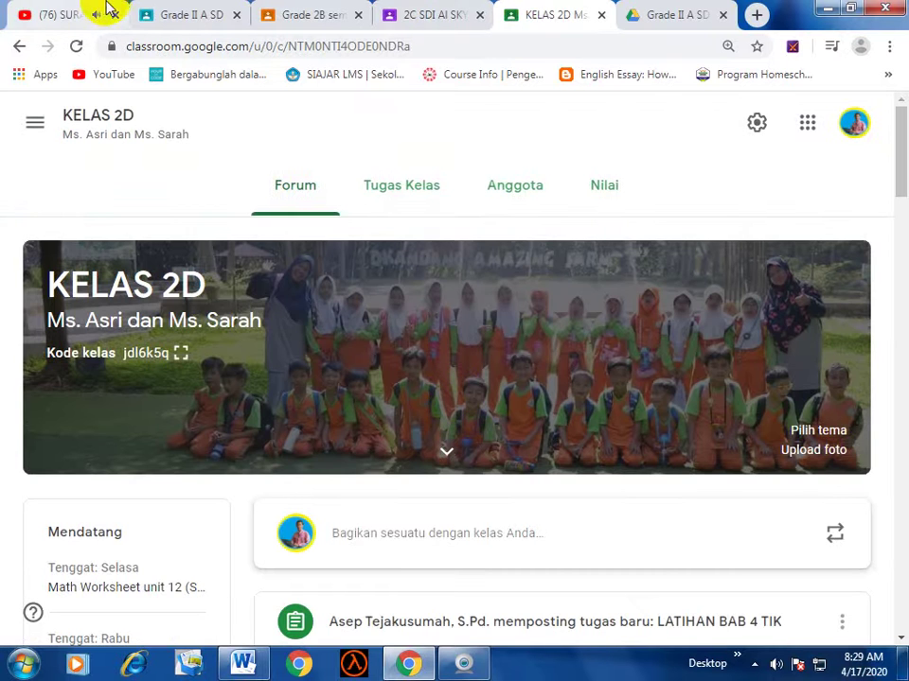
# In the Grade II A forum, open the Latihan Bab 4 TIK link attached to the student's post in a new tab and show it.
pyautogui.click(185, 14)
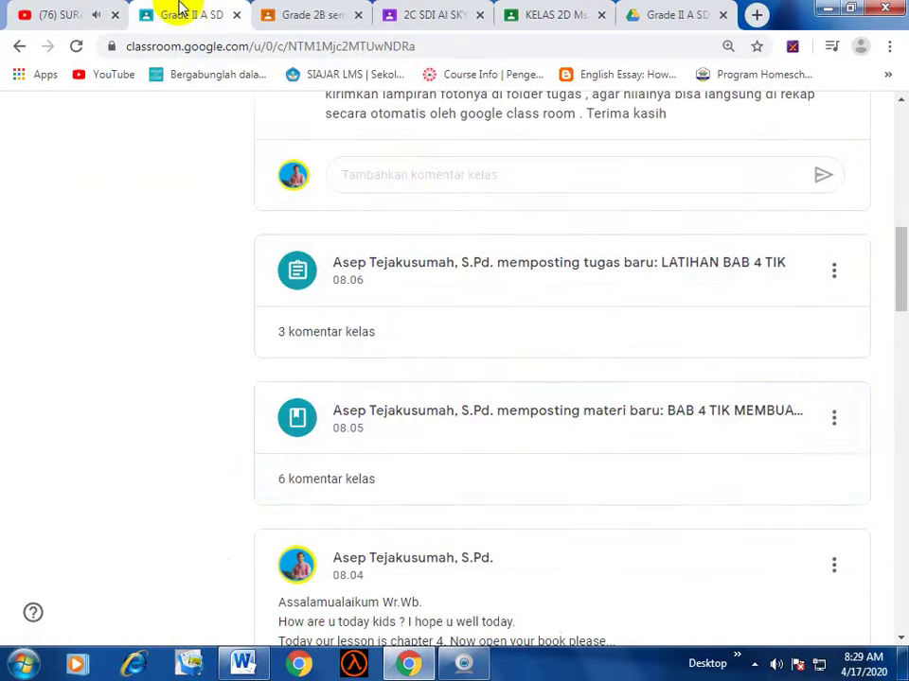
pyautogui.scroll(6, 572, 437)
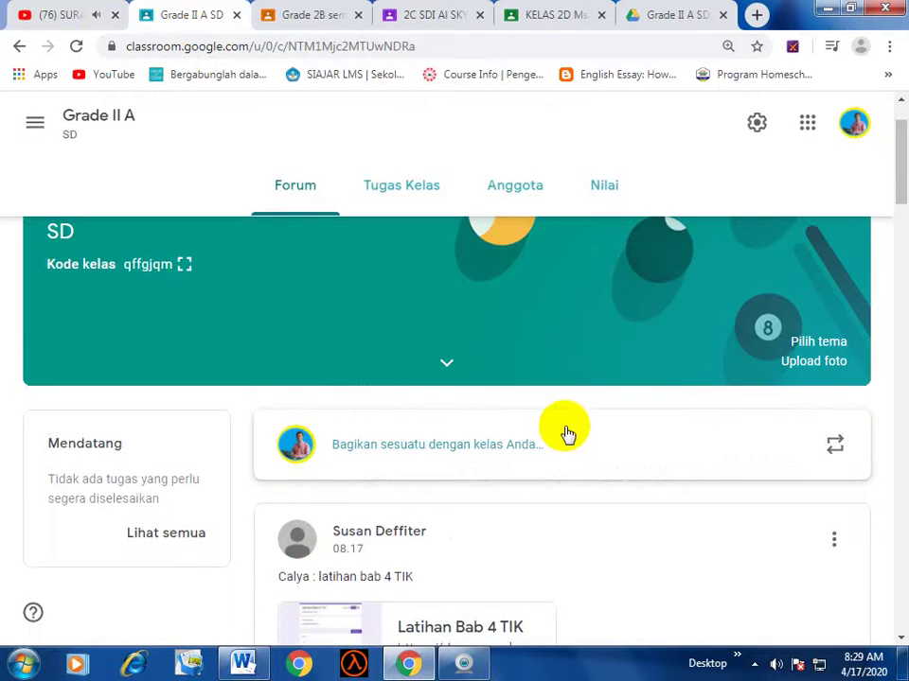
pyautogui.scroll(-4, 566, 433)
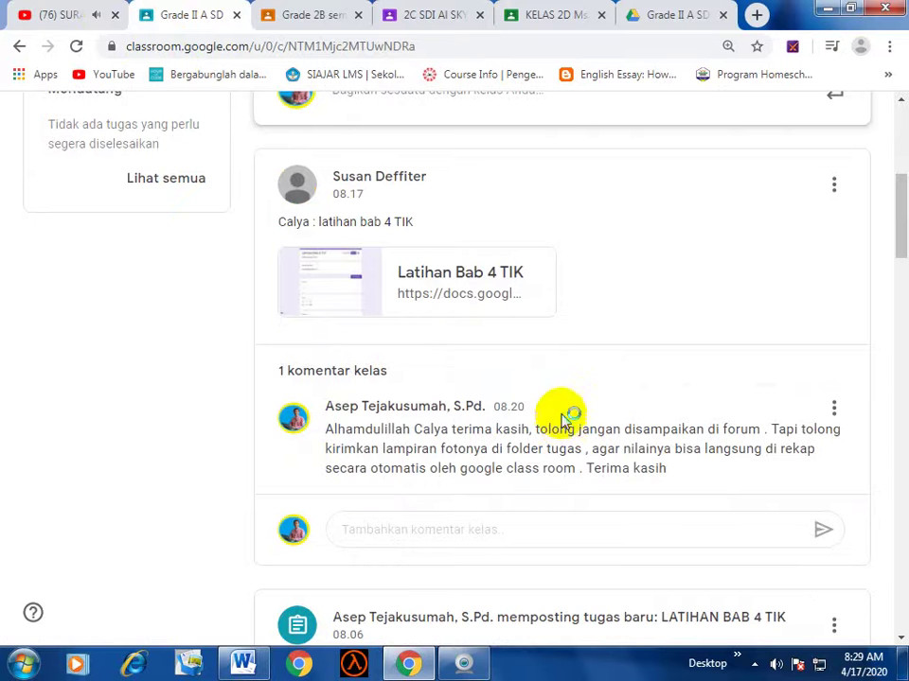
pyautogui.rightClick(448, 284)
pyautogui.click(469, 290)
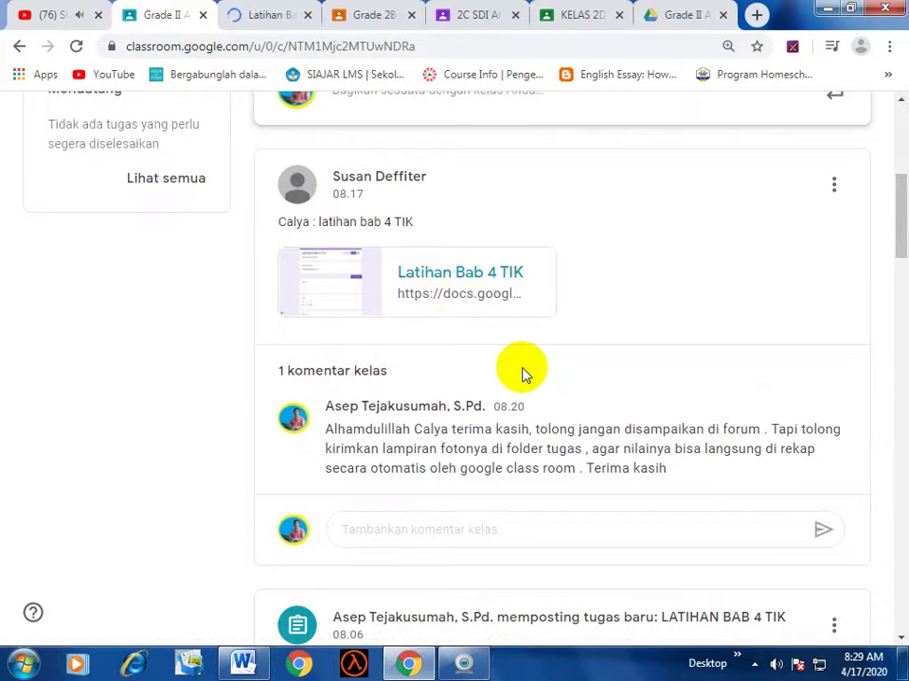
pyautogui.scroll(-2, 526, 374)
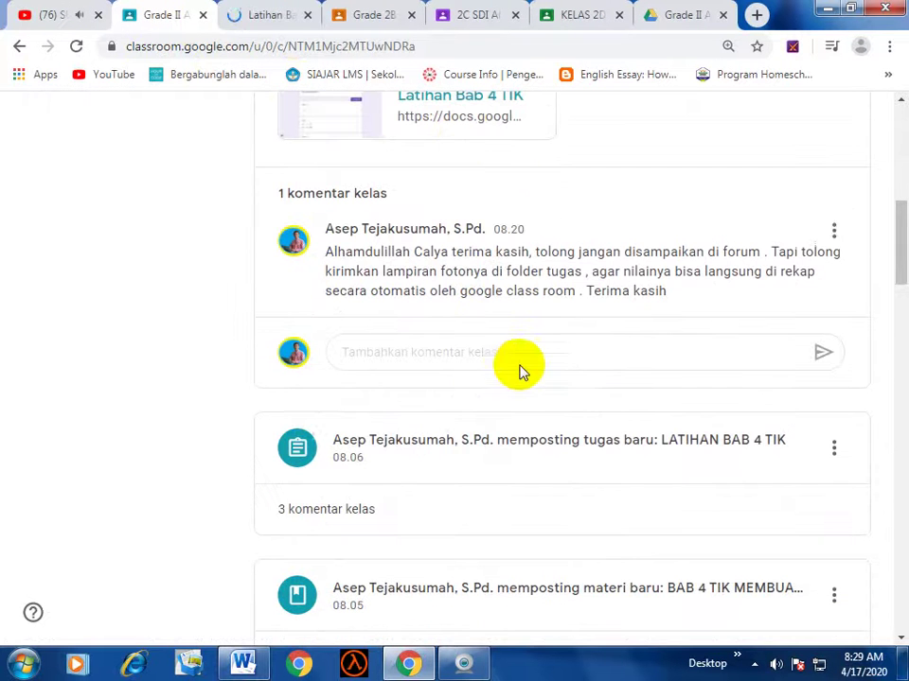
pyautogui.click(266, 11)
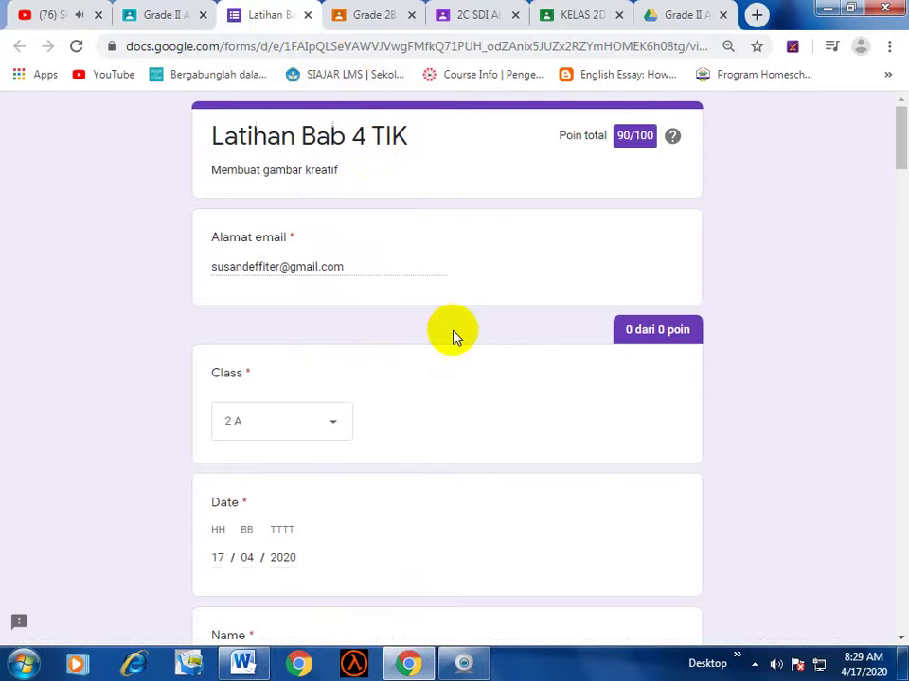
# Examine the student's details and every graded answer in the Latihan Bab 4 TIK form response, through to the last question.
pyautogui.scroll(-4, 453, 337)
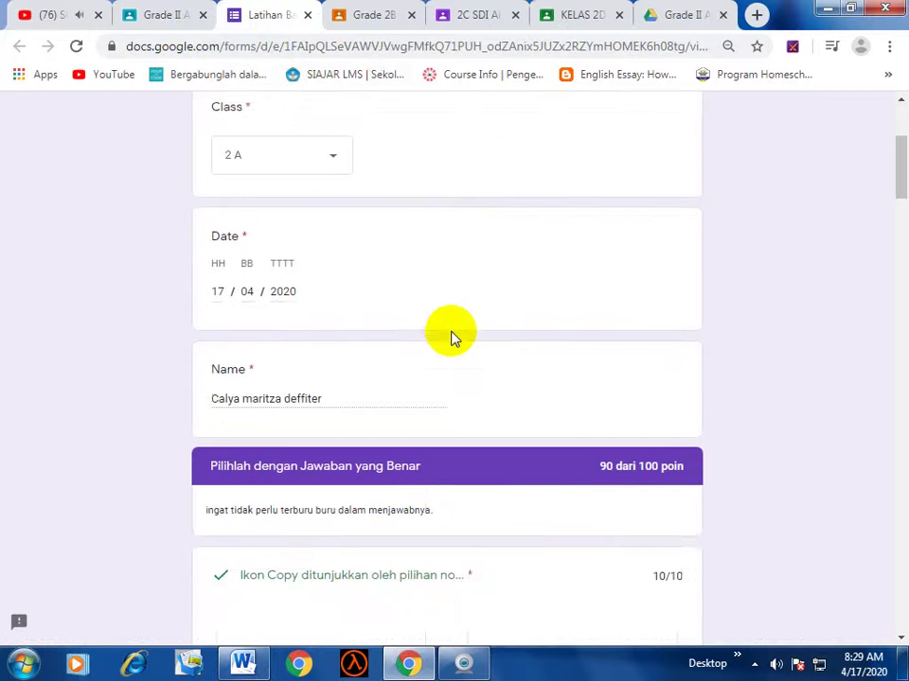
pyautogui.scroll(-1, 453, 338)
pyautogui.scroll(5, 453, 338)
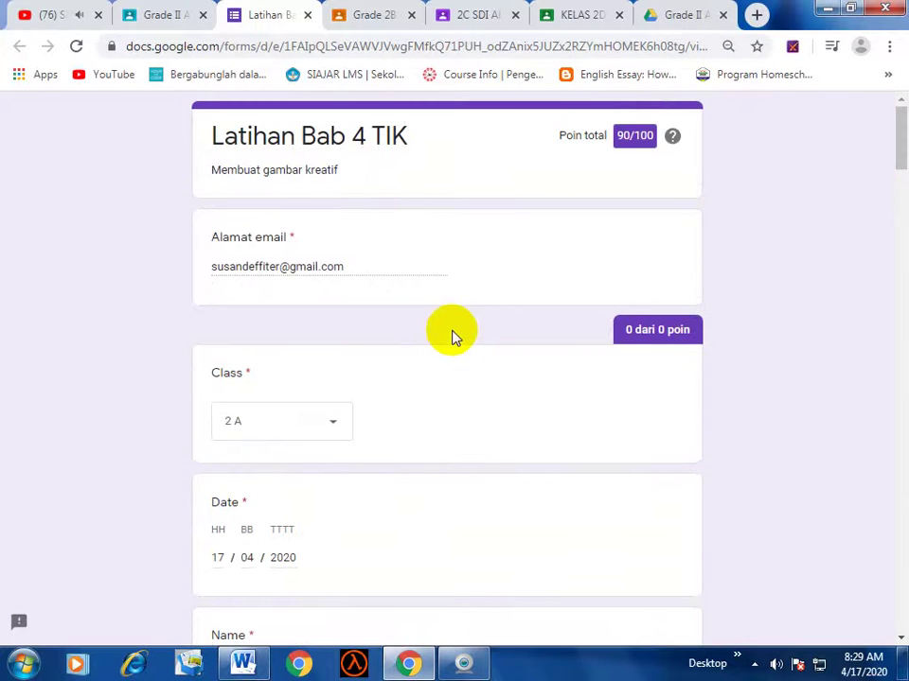
pyautogui.scroll(-5, 453, 337)
pyautogui.scroll(-5, 453, 338)
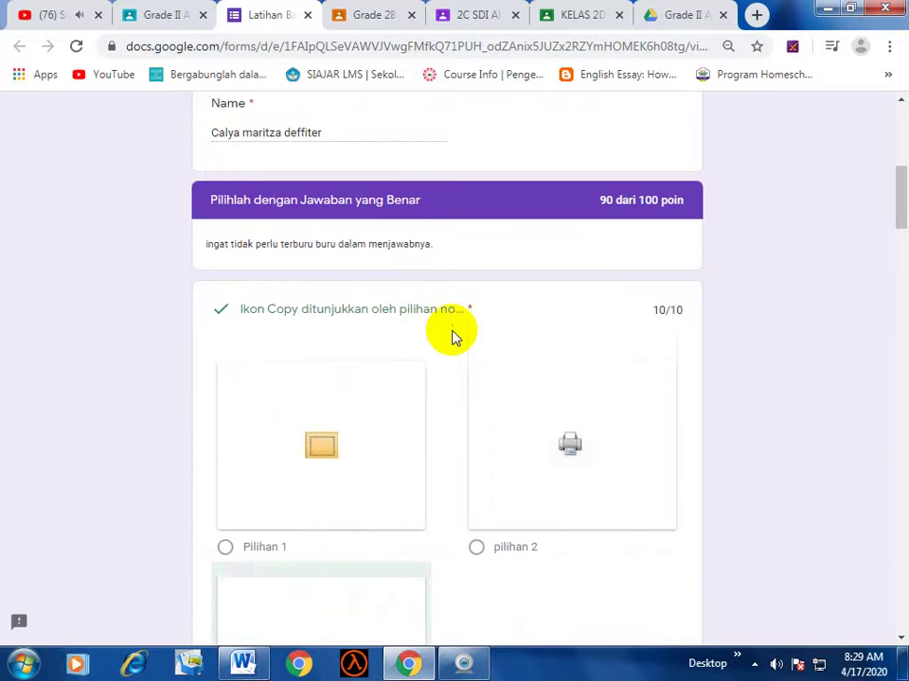
pyautogui.scroll(-4, 453, 337)
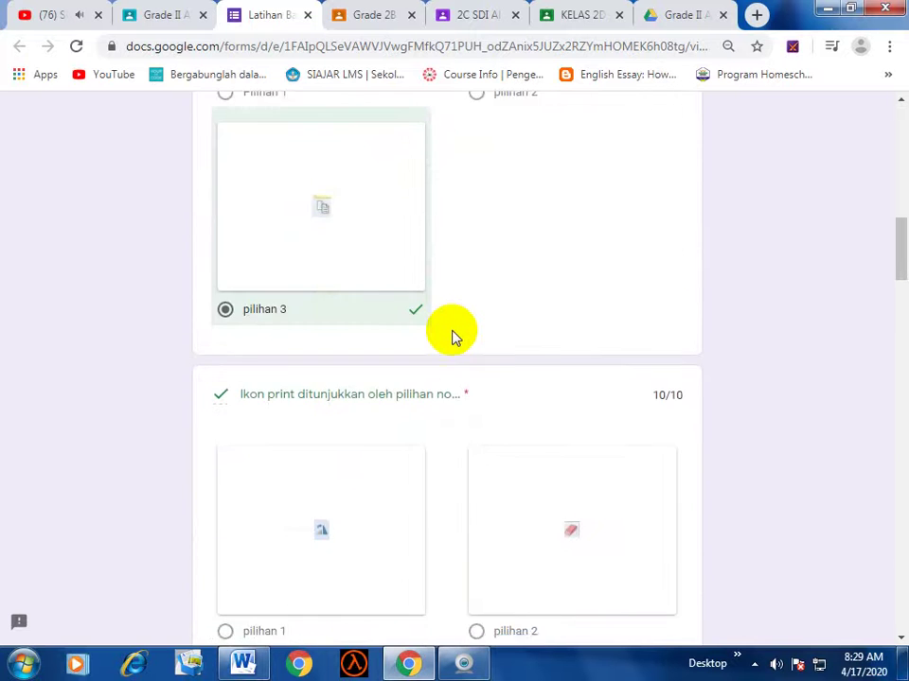
pyautogui.scroll(-5, 453, 338)
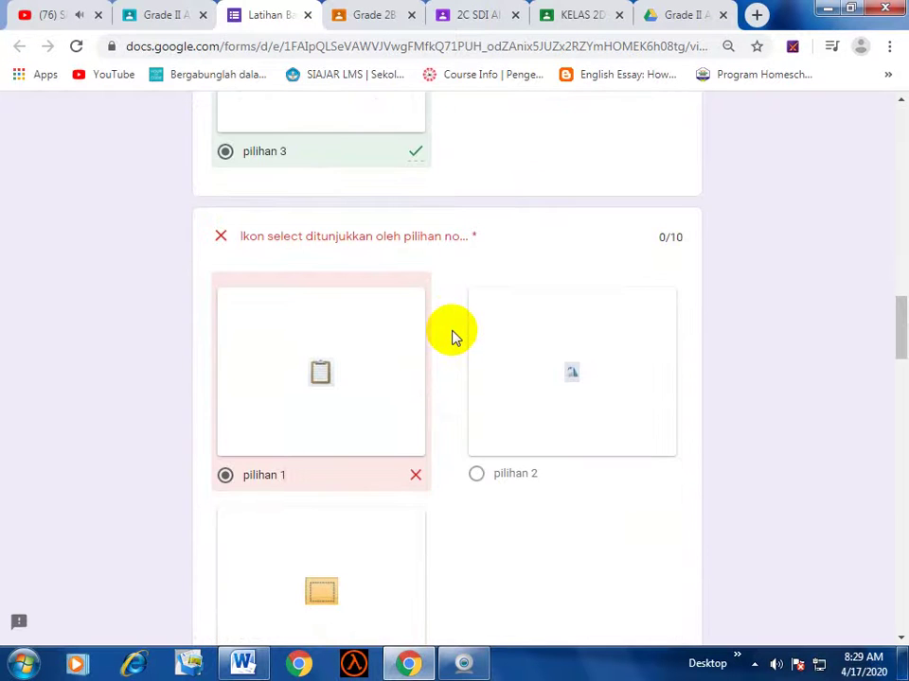
pyautogui.scroll(-1, 454, 338)
pyautogui.scroll(-6, 453, 337)
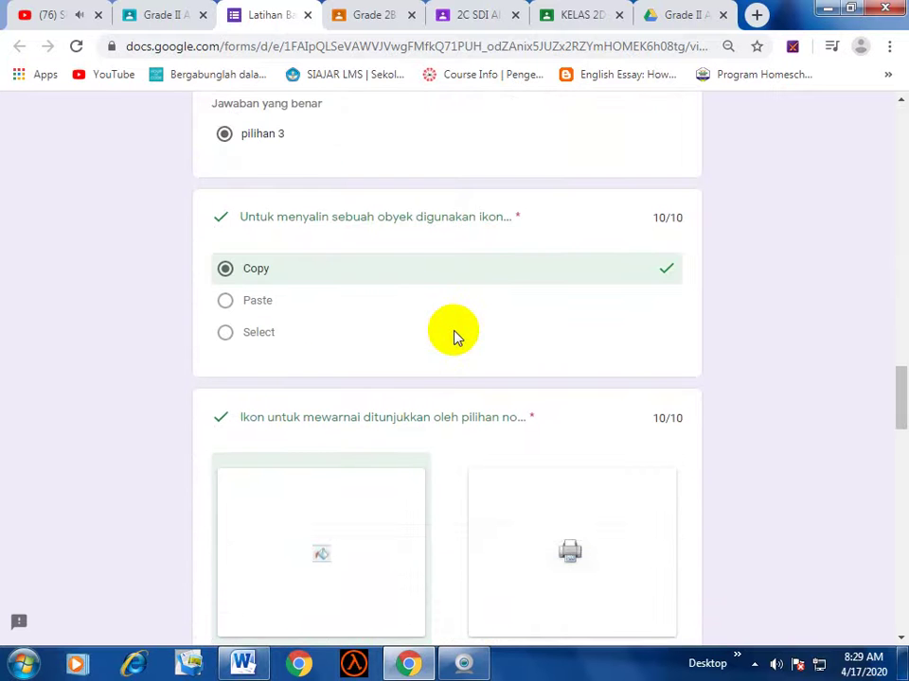
pyautogui.scroll(-5, 454, 337)
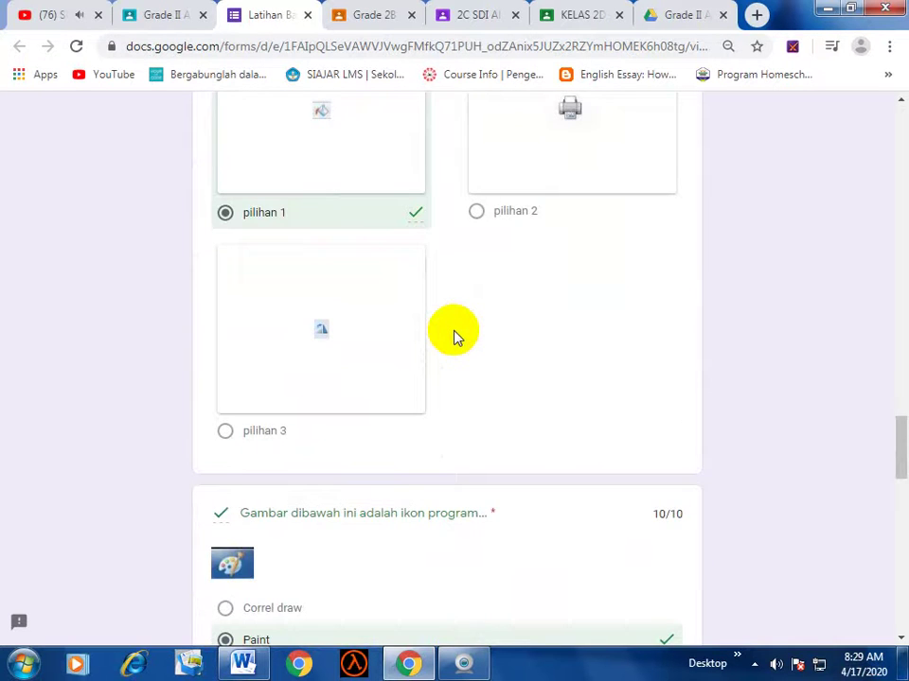
pyautogui.scroll(-1, 453, 337)
pyautogui.scroll(-1, 453, 338)
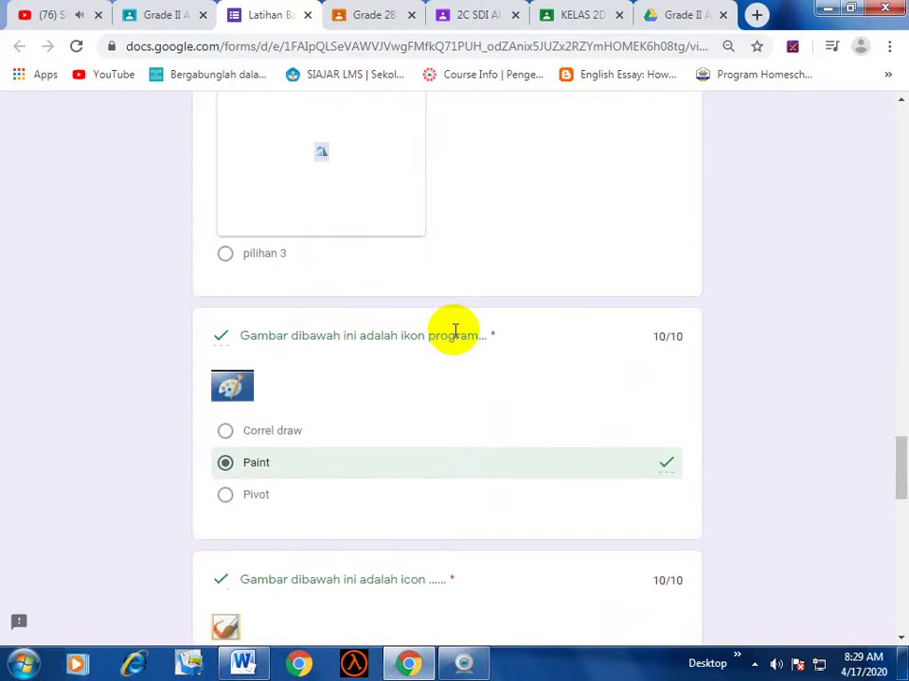
pyautogui.scroll(-6, 453, 333)
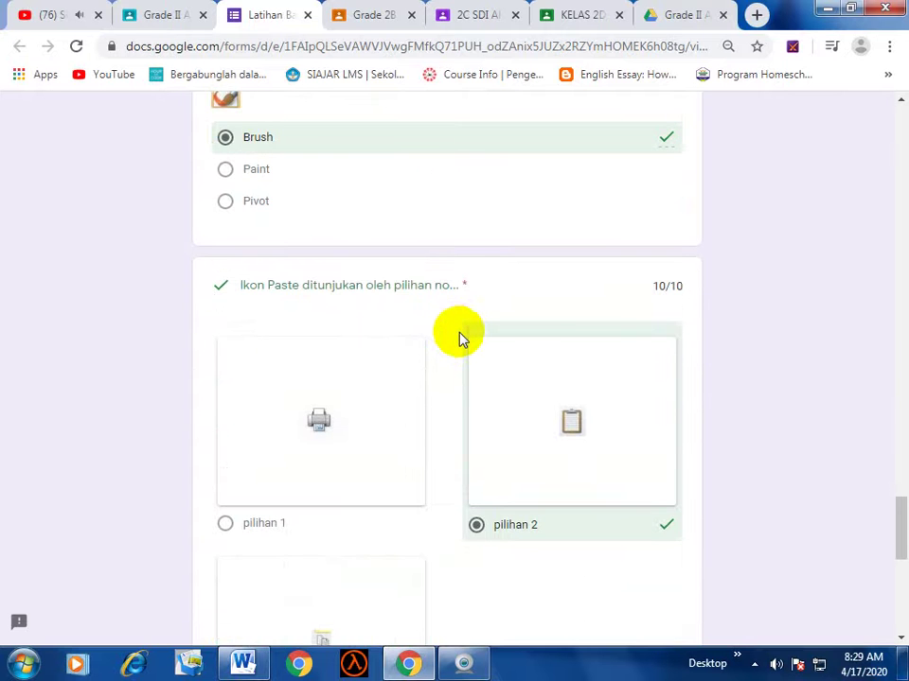
pyautogui.scroll(-3, 453, 338)
pyautogui.scroll(-4, 459, 338)
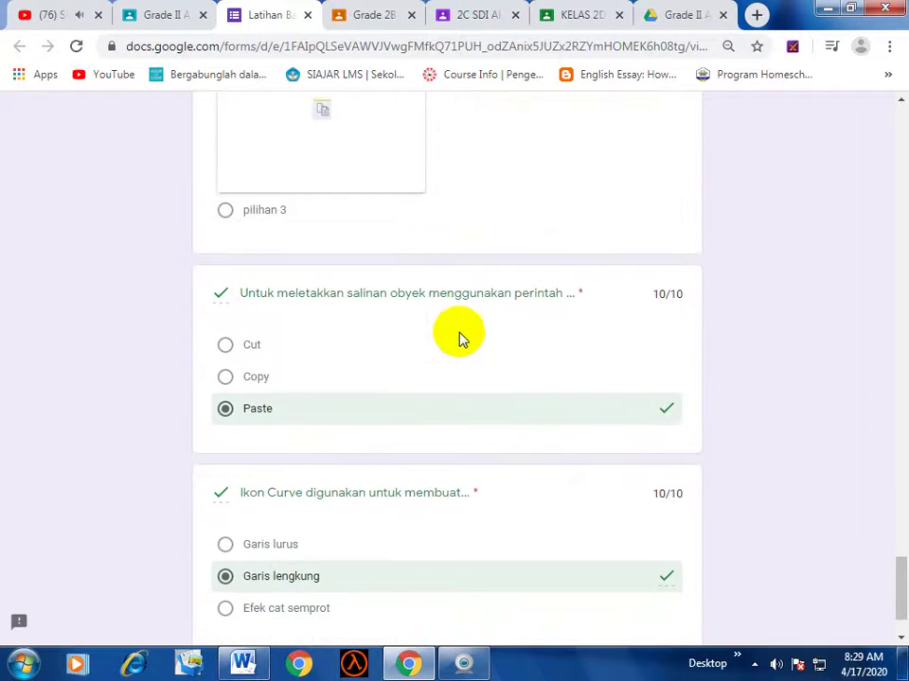
# Return to the start of the form response and recheck the total score, class, date and student name.
pyautogui.scroll(15, 460, 340)
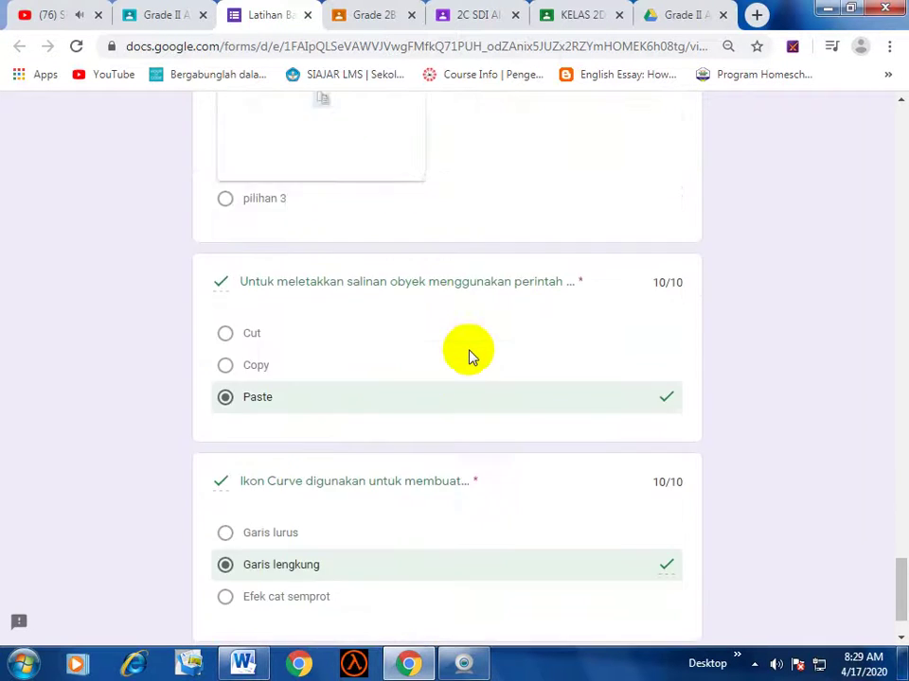
pyautogui.scroll(15, 461, 364)
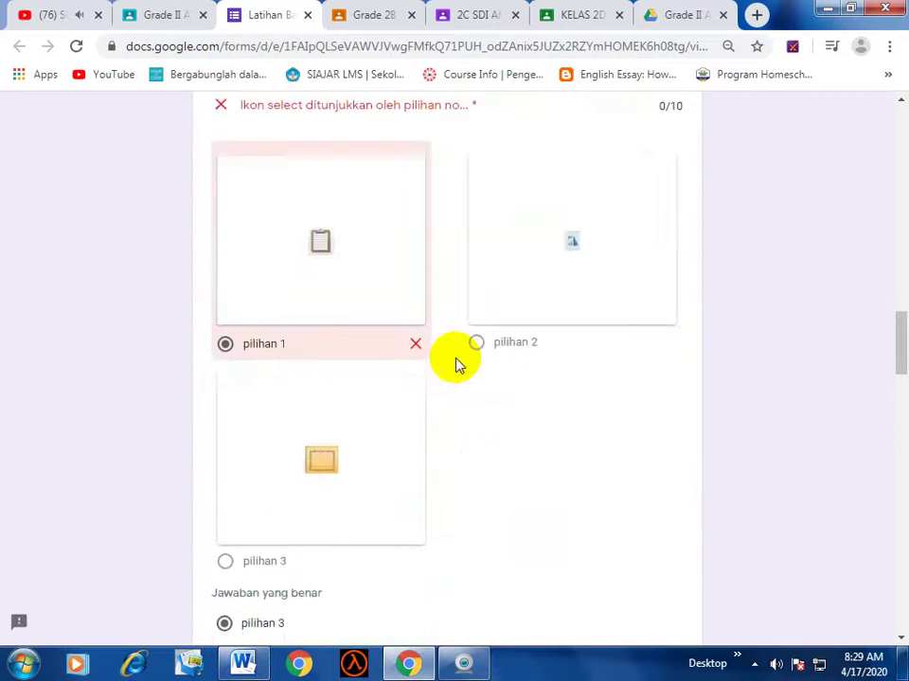
pyautogui.scroll(5, 471, 366)
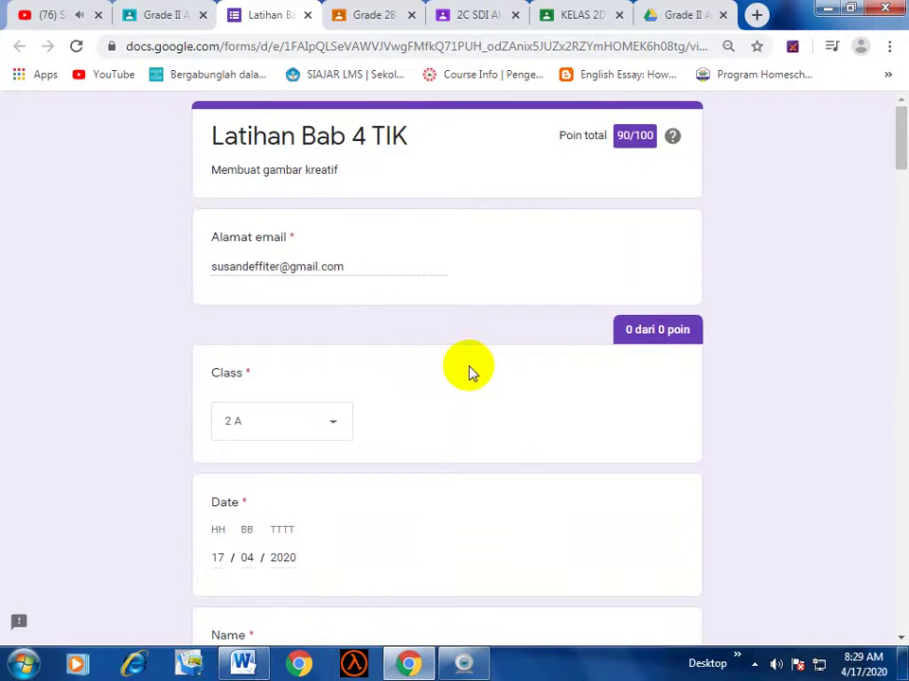
pyautogui.scroll(-2, 472, 372)
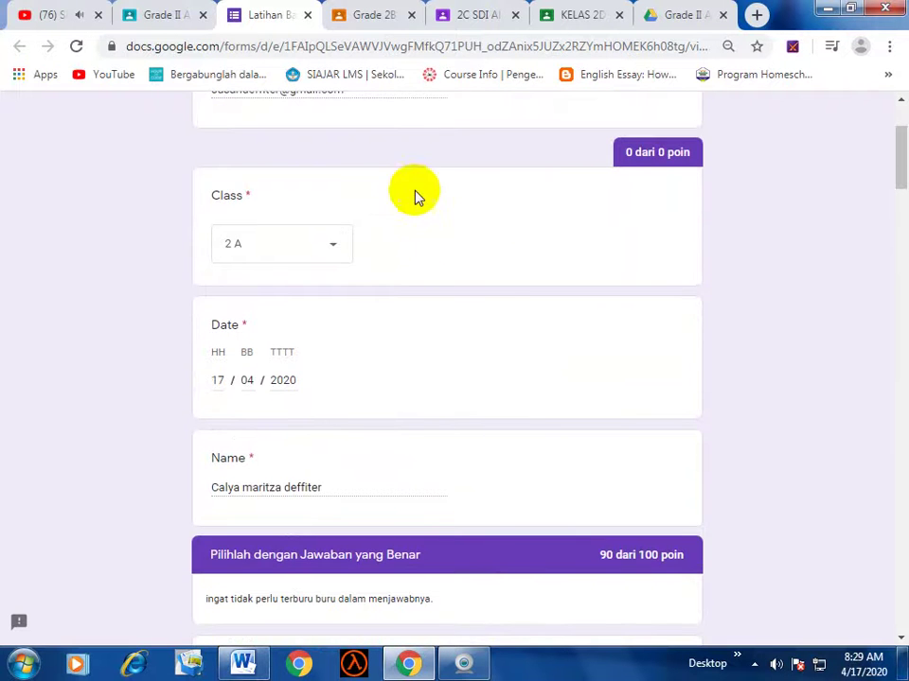
pyautogui.scroll(2, 399, 251)
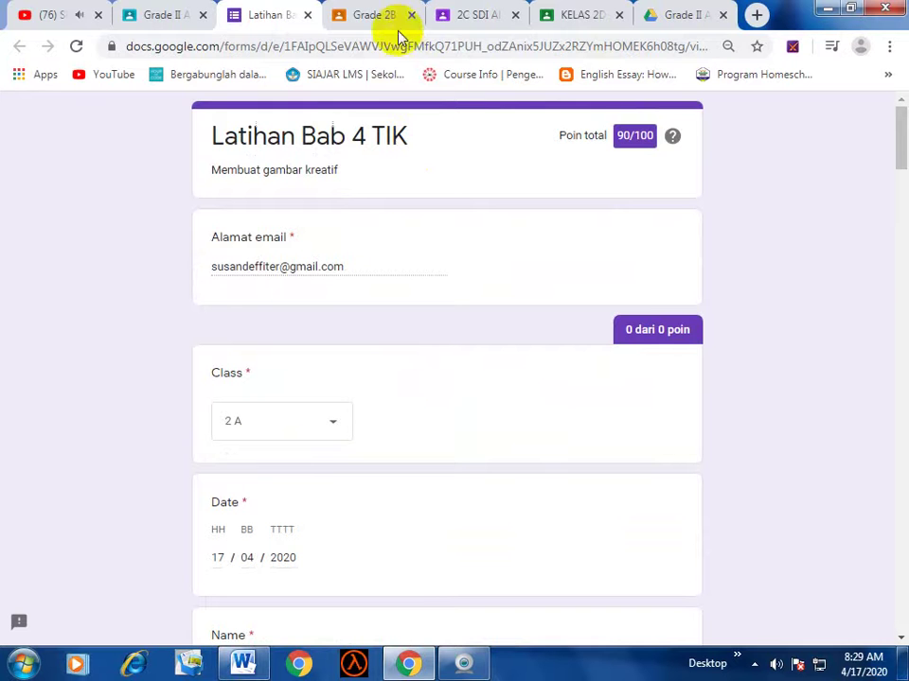
# Close the form response, go to the Grade II A classwork list and expand the LATIHAN BAB 4 TIK assignment under the TIK topic.
pyautogui.click(308, 15)
pyautogui.scroll(3, 492, 379)
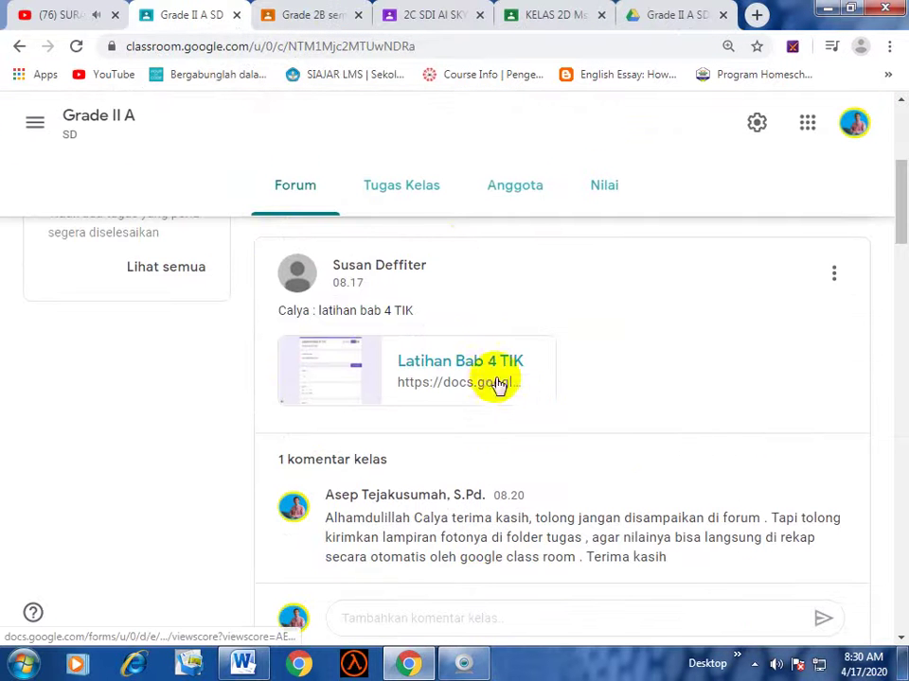
pyautogui.click(413, 183)
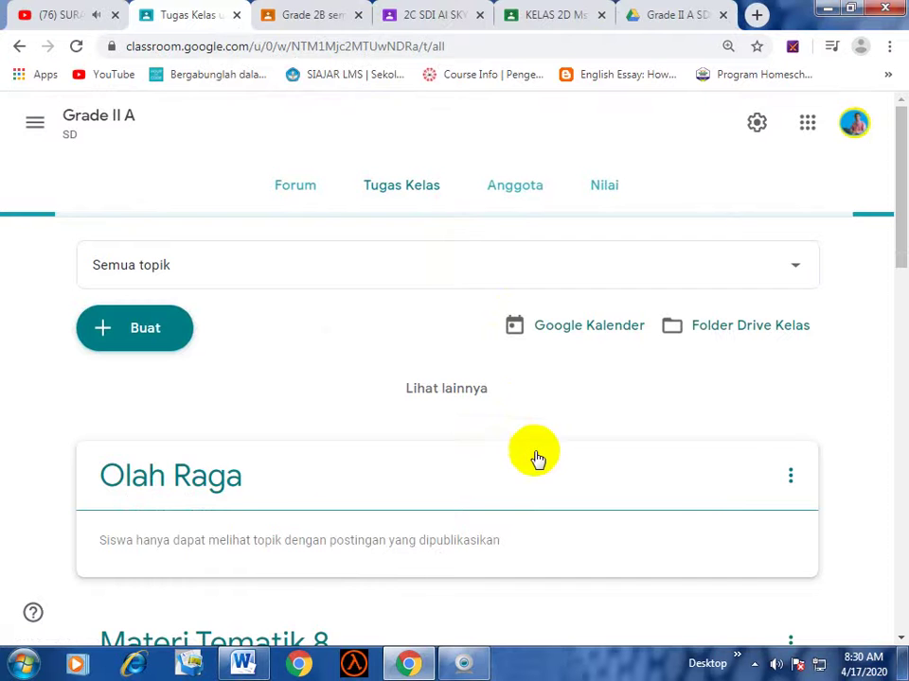
pyautogui.scroll(-10, 536, 458)
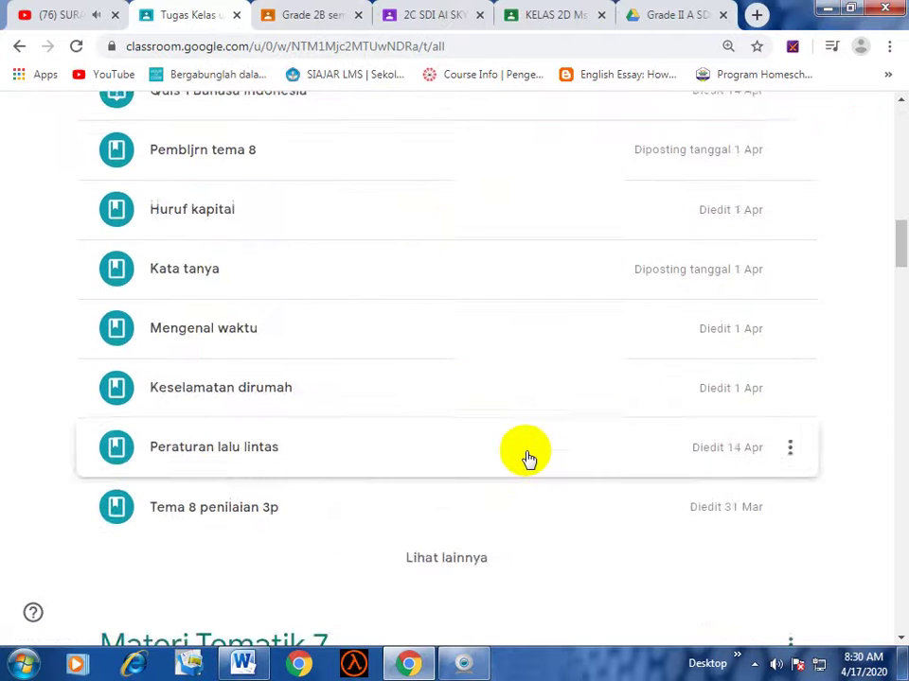
pyautogui.scroll(-12, 528, 459)
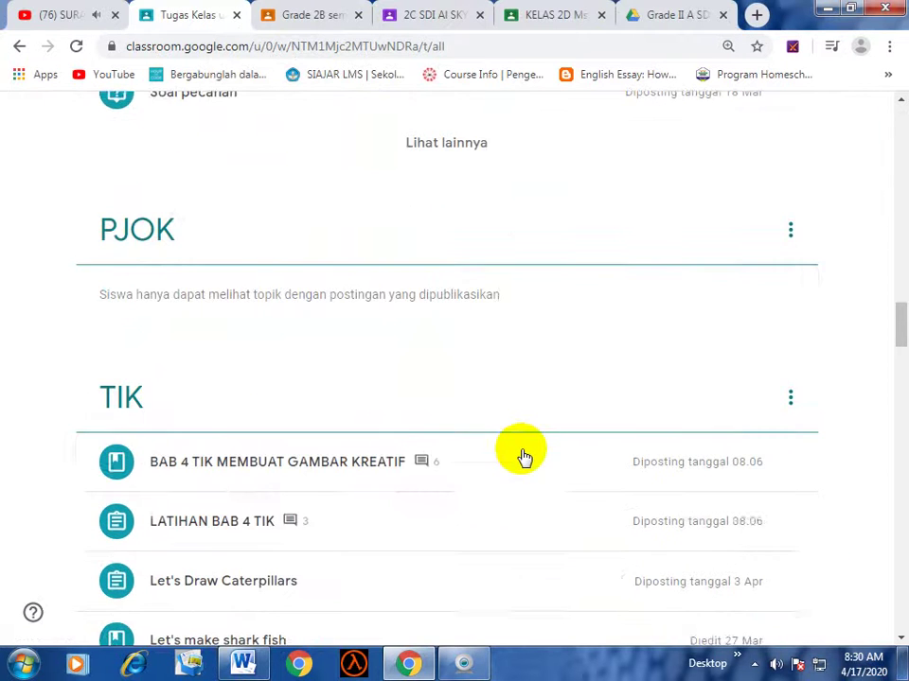
pyautogui.scroll(-1, 525, 457)
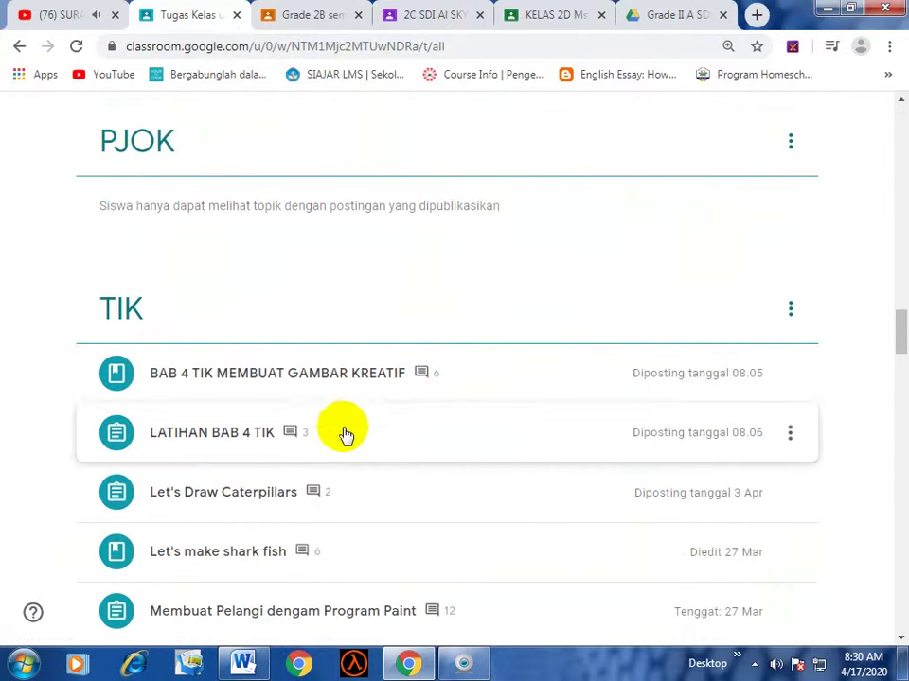
pyautogui.click(345, 433)
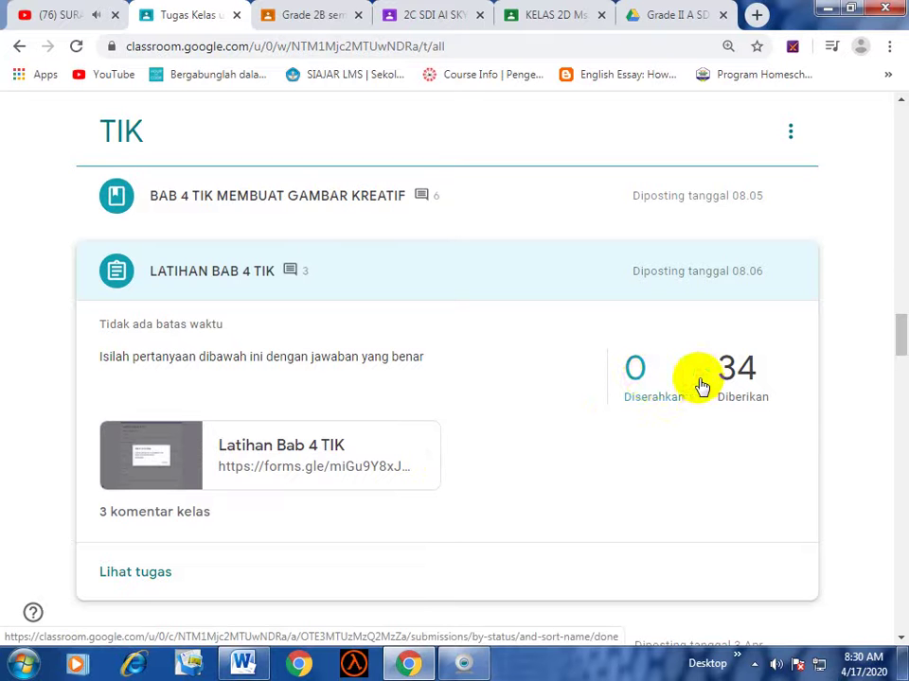
# Examine every student's submission status for LATIHAN BAB 4 TIK, and read the assignment's instructions and class comments.
pyautogui.click(643, 383)
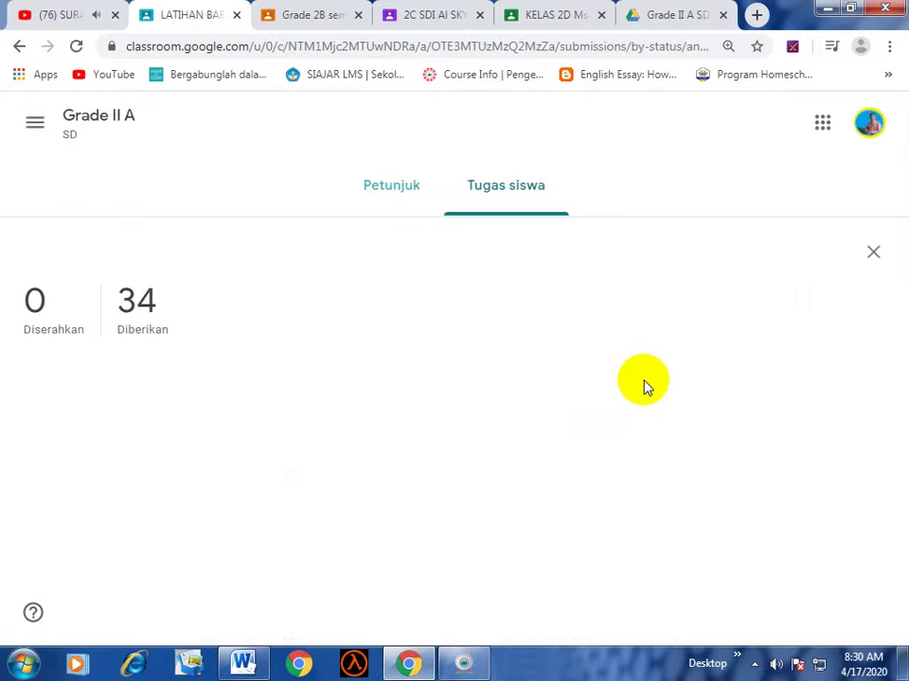
pyautogui.scroll(-3, 644, 383)
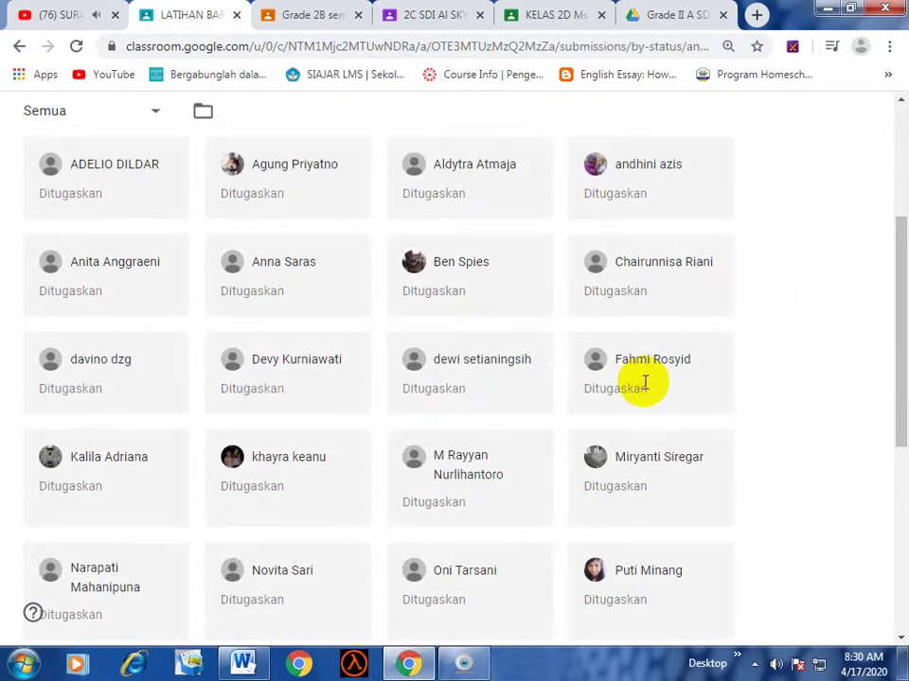
pyautogui.scroll(-3, 644, 388)
pyautogui.scroll(-2, 643, 389)
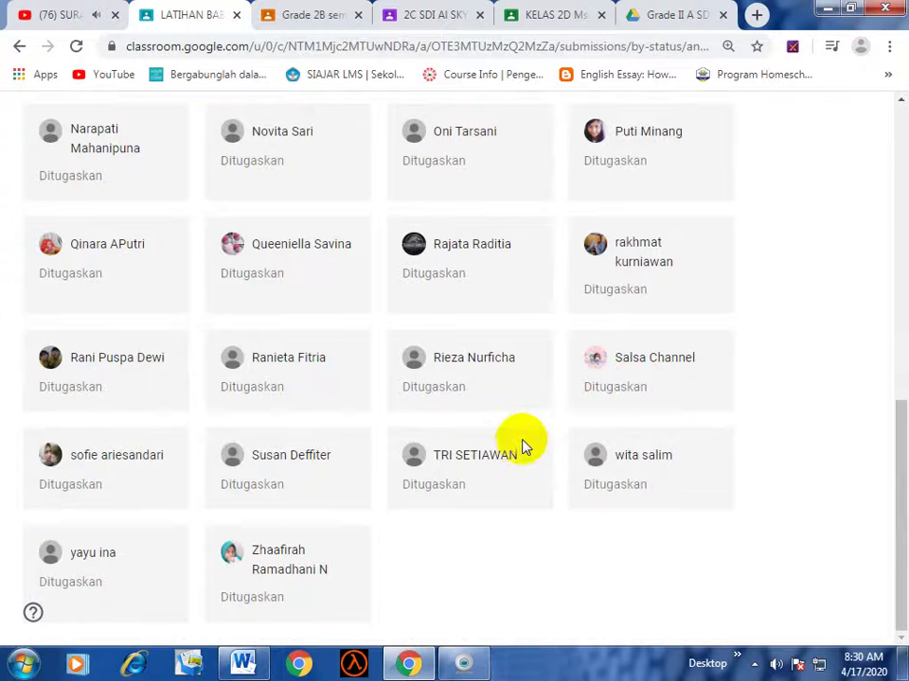
pyautogui.scroll(2, 518, 453)
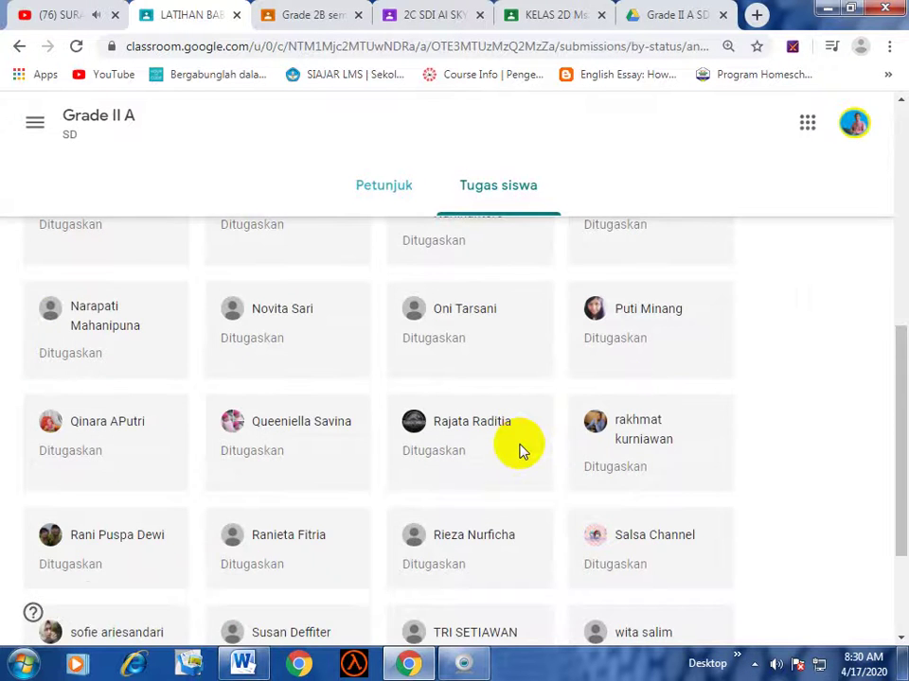
pyautogui.scroll(2, 518, 452)
pyautogui.scroll(2, 518, 452)
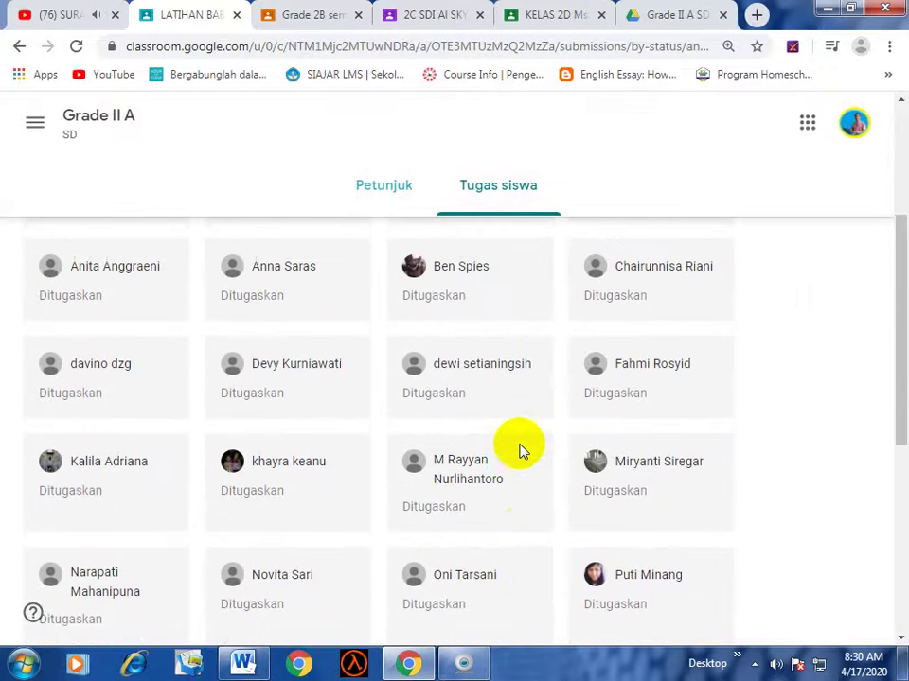
pyautogui.scroll(1, 518, 453)
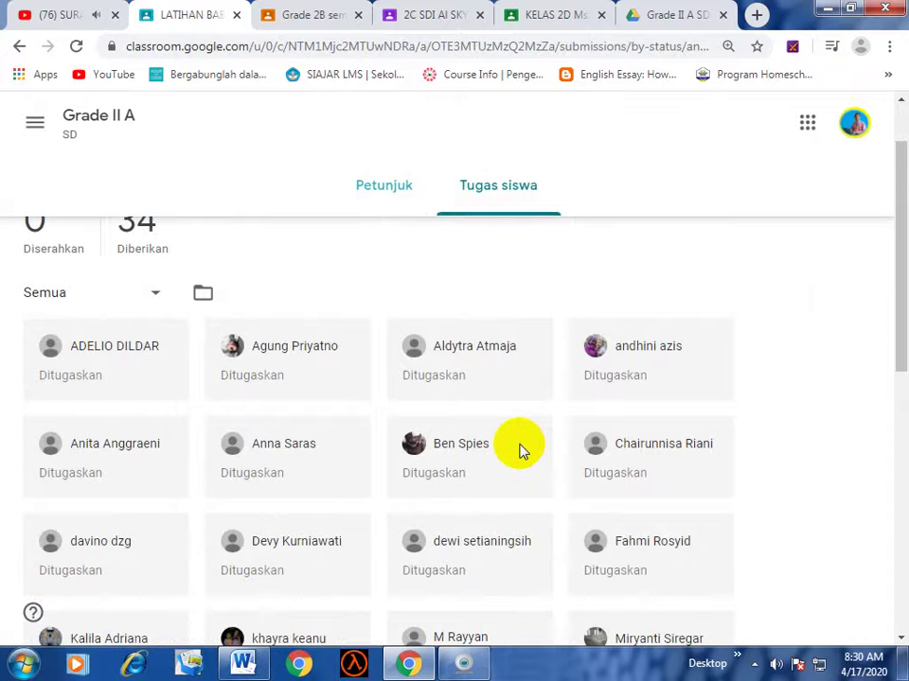
pyautogui.scroll(-1, 519, 452)
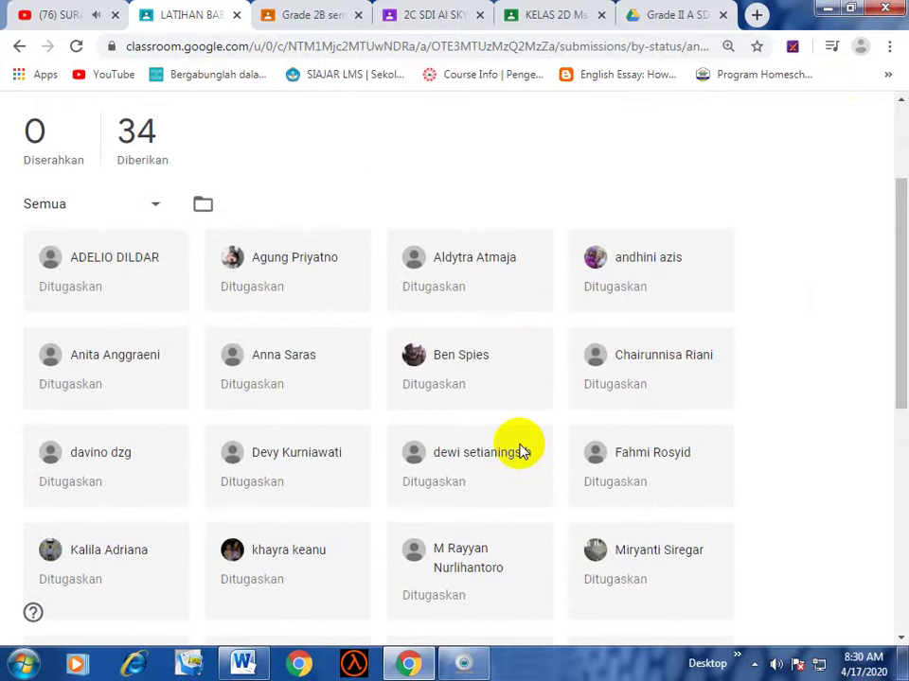
pyautogui.scroll(-5, 519, 452)
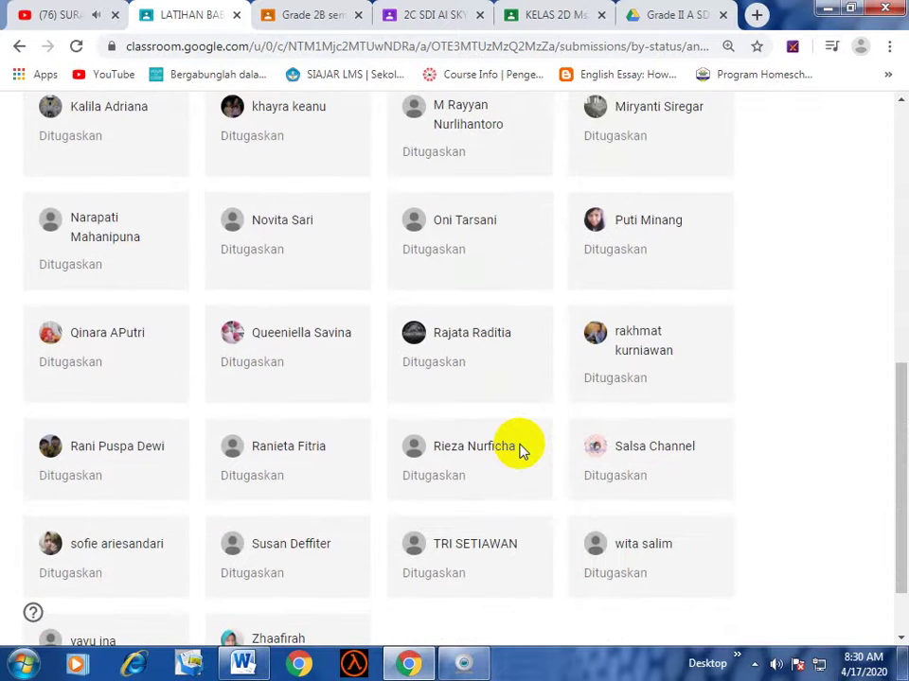
pyautogui.scroll(-1, 518, 451)
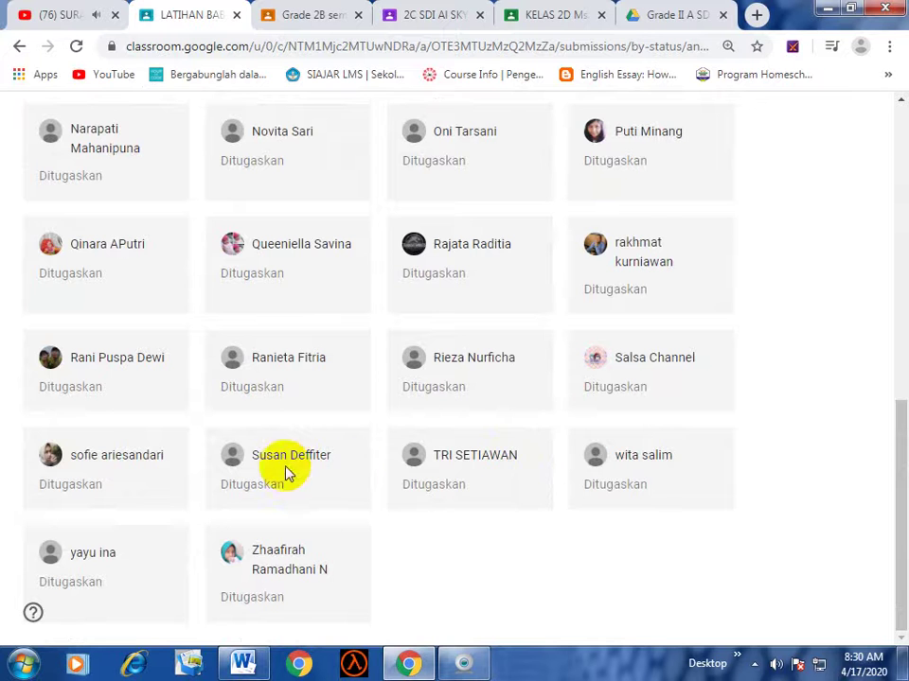
pyautogui.scroll(1, 274, 481)
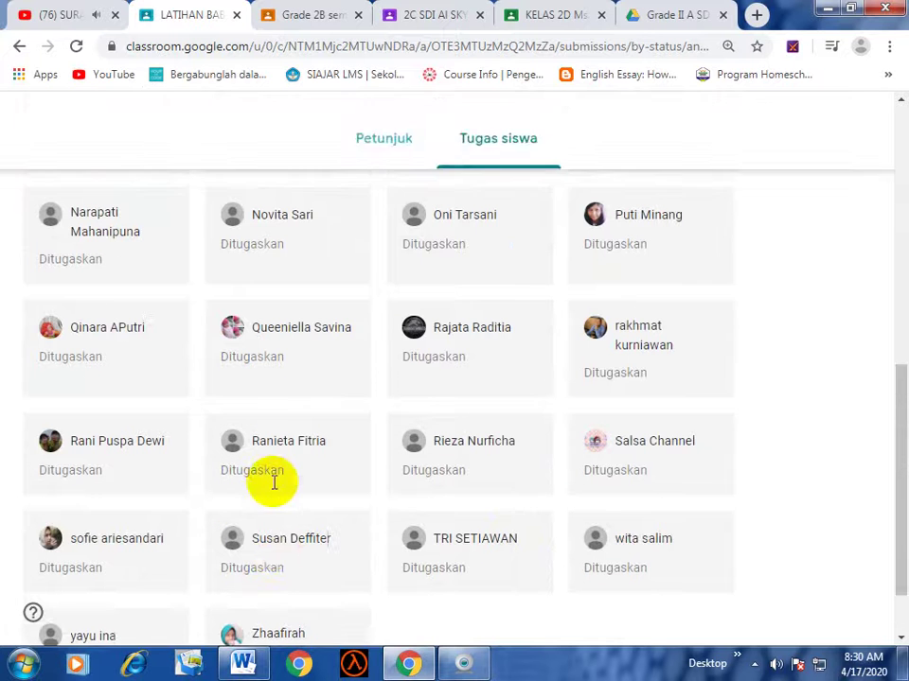
pyautogui.scroll(-1, 274, 481)
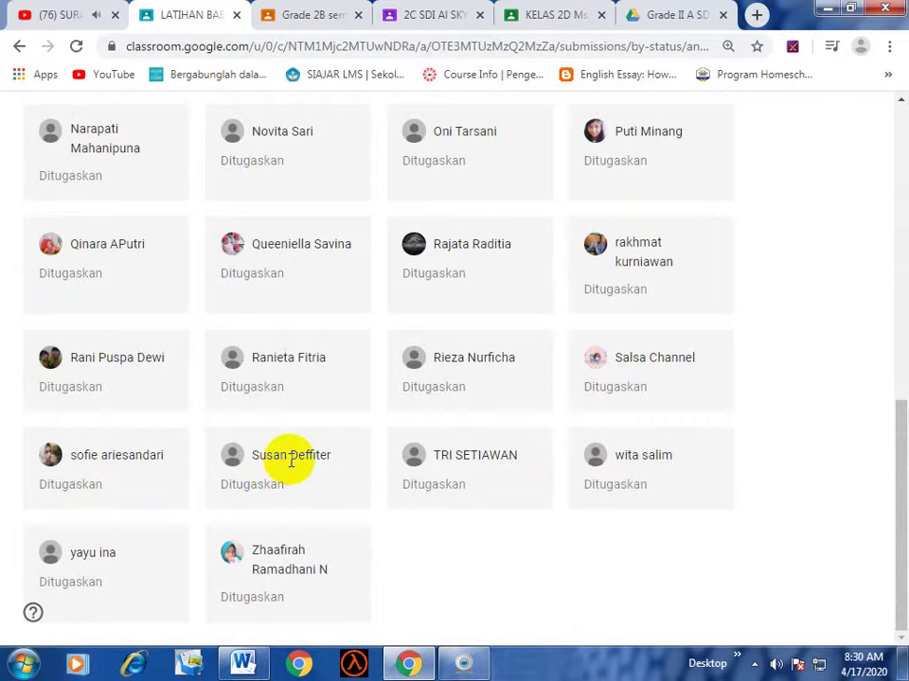
pyautogui.scroll(1, 295, 458)
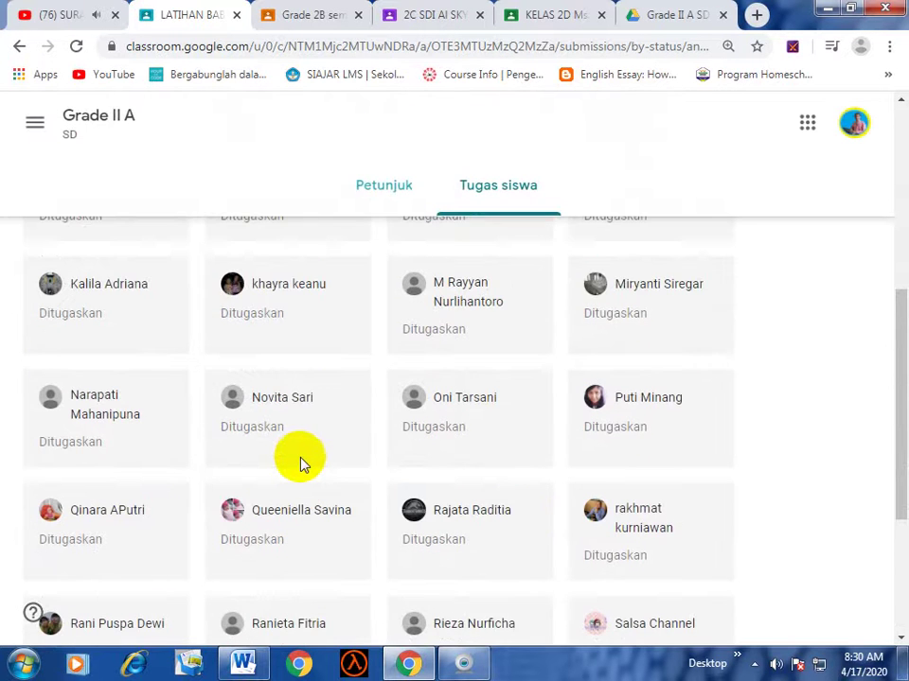
pyautogui.scroll(-1, 304, 463)
pyautogui.scroll(3, 304, 462)
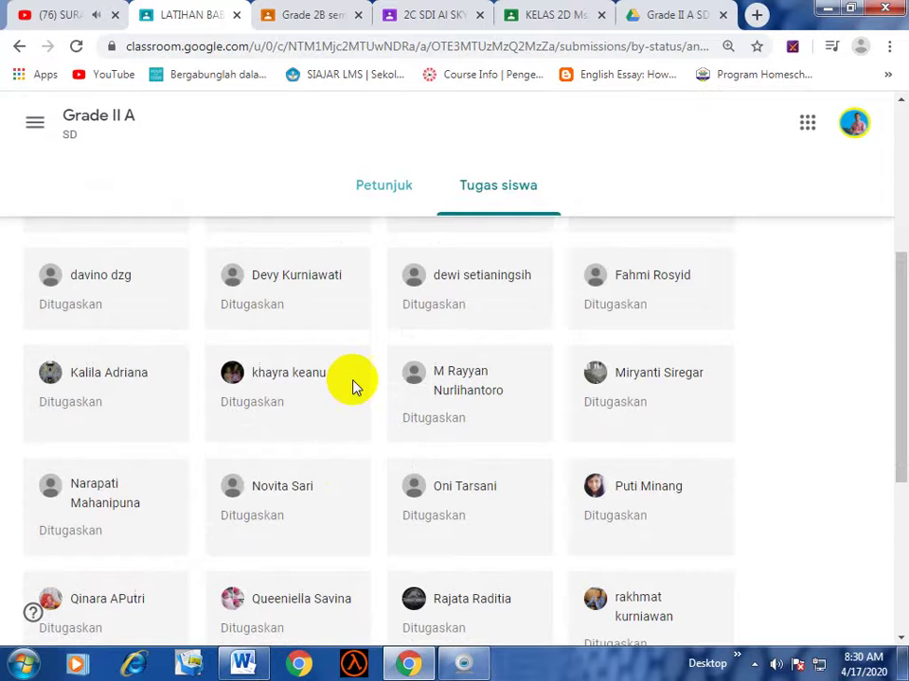
pyautogui.click(391, 201)
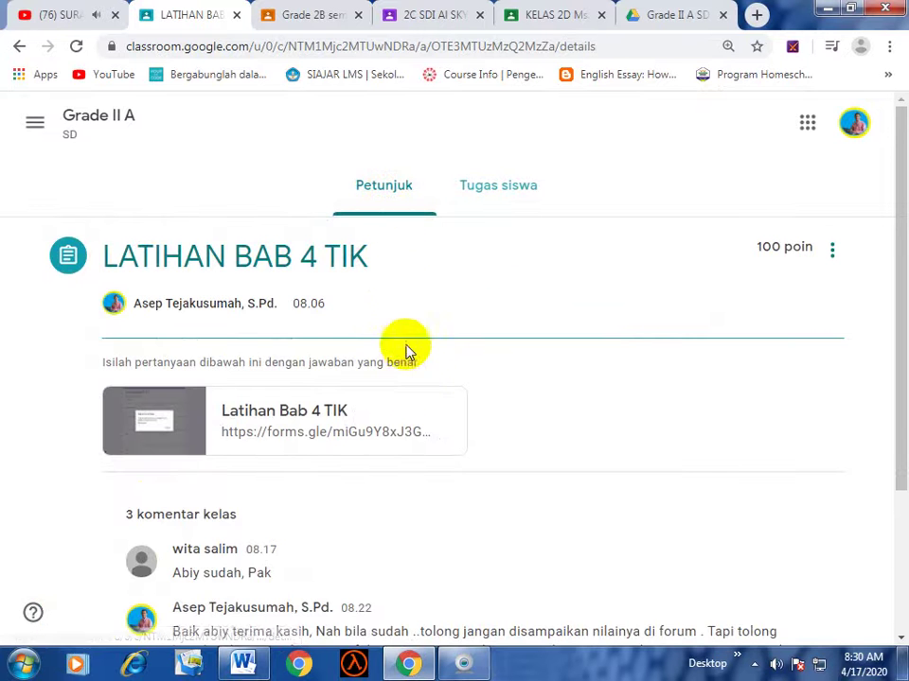
pyautogui.scroll(-3, 401, 385)
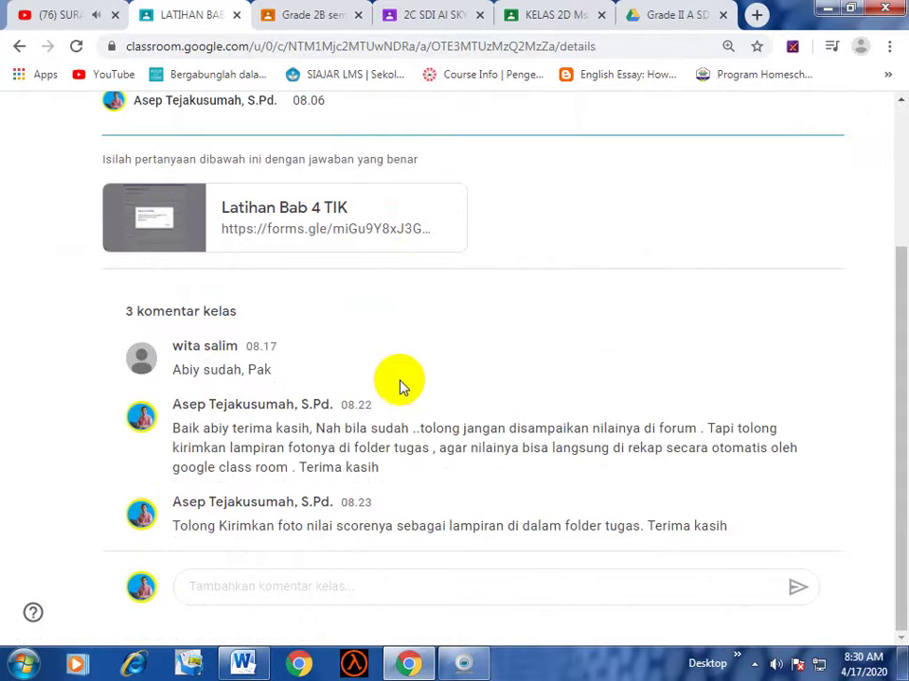
# Show the updated Grade 2B forum and read the newest comments on the latest posts.
pyautogui.click(310, 21)
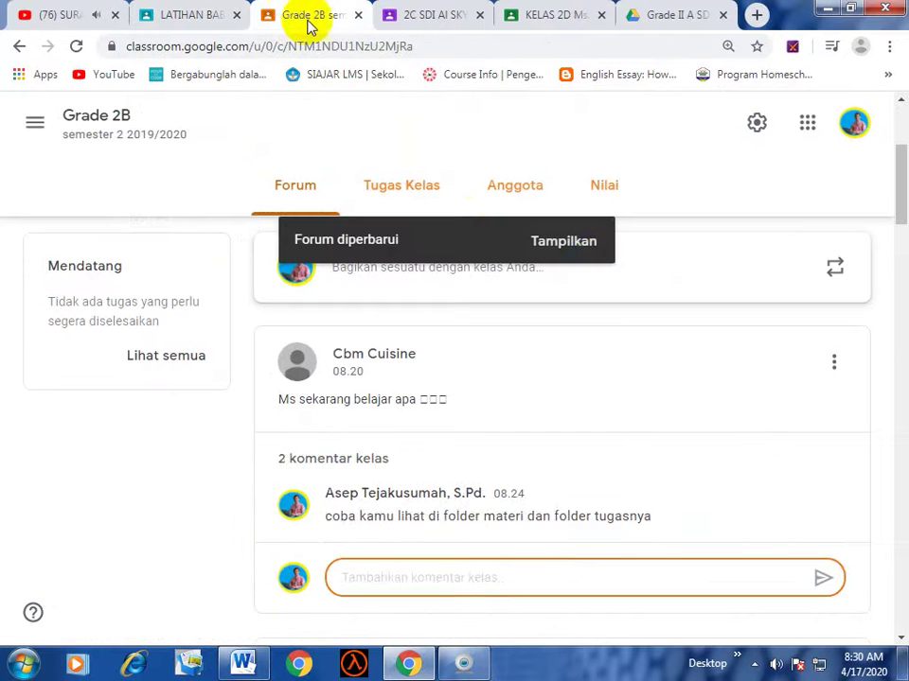
pyautogui.click(588, 245)
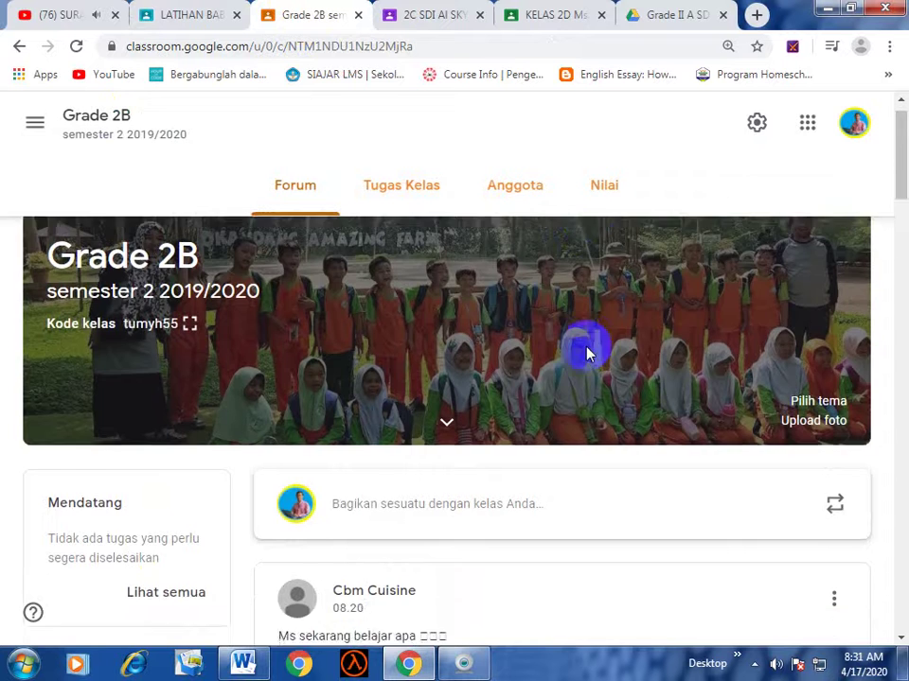
pyautogui.scroll(-5, 581, 348)
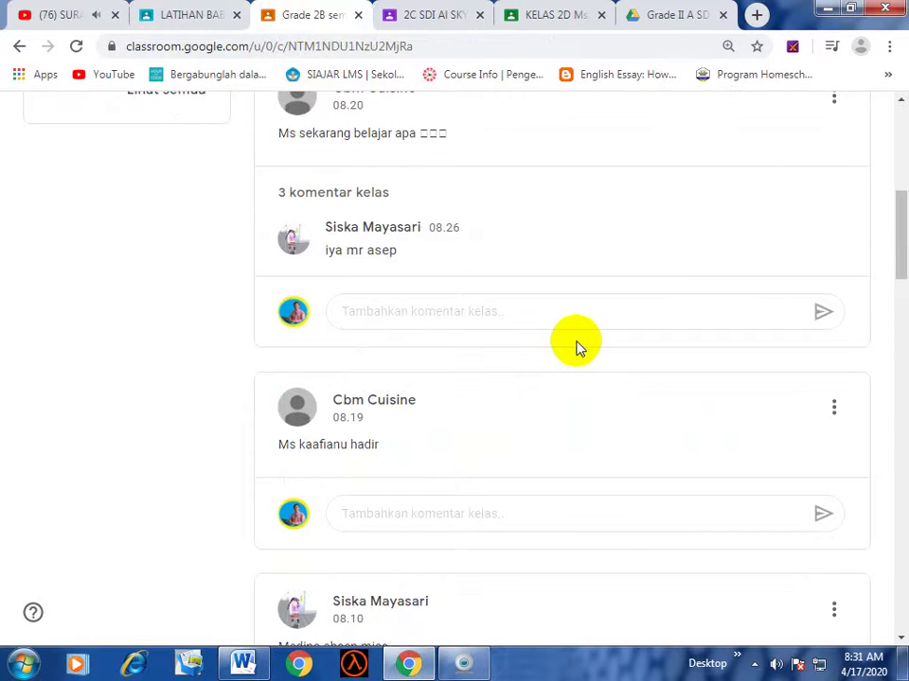
pyautogui.scroll(1, 578, 348)
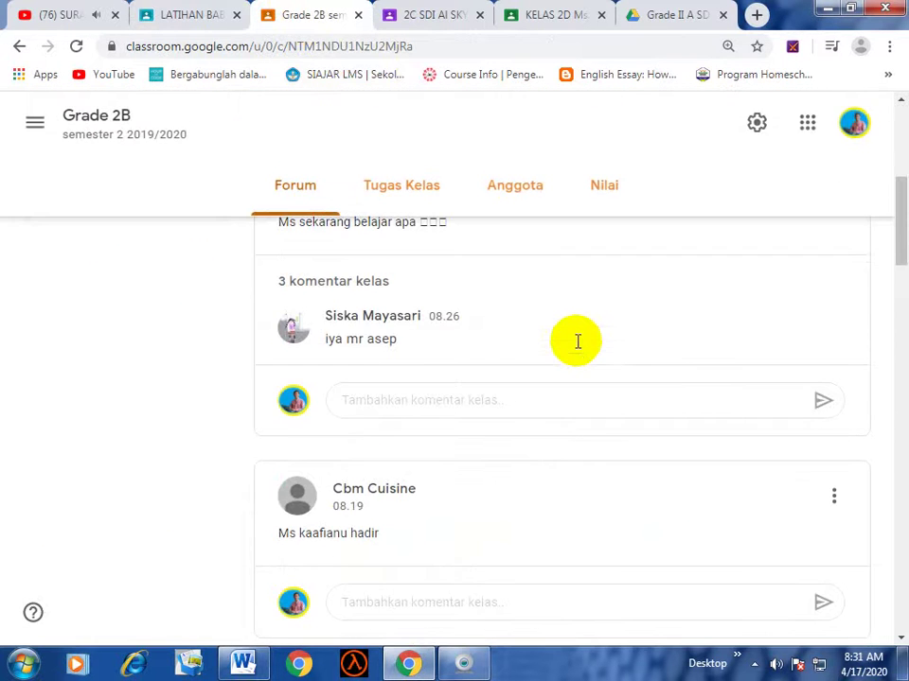
# Check the 2C class forum for new posts and comments.
pyautogui.click(450, 11)
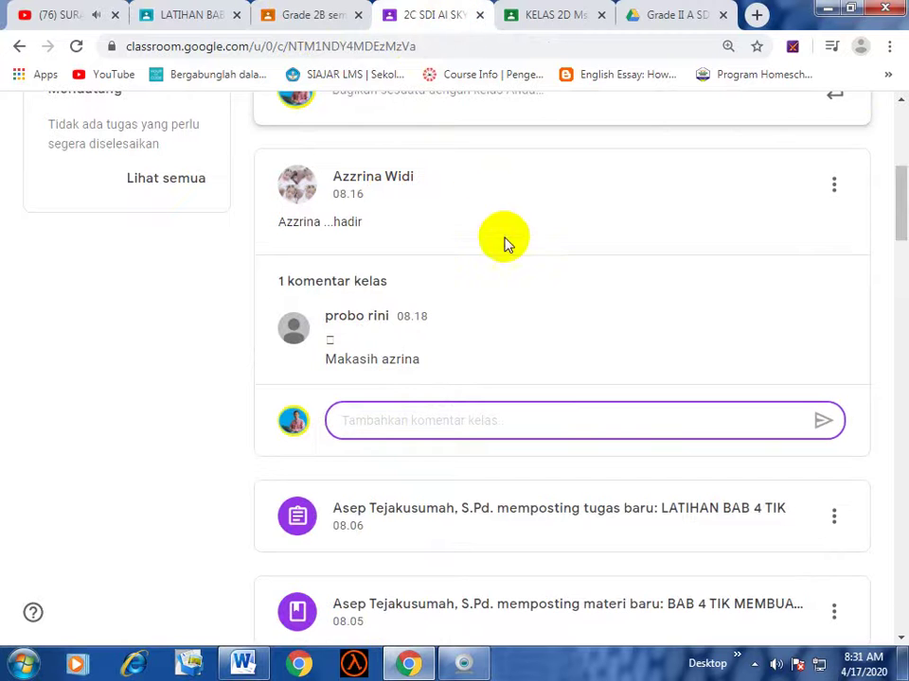
pyautogui.scroll(3, 508, 253)
pyautogui.scroll(-1, 509, 265)
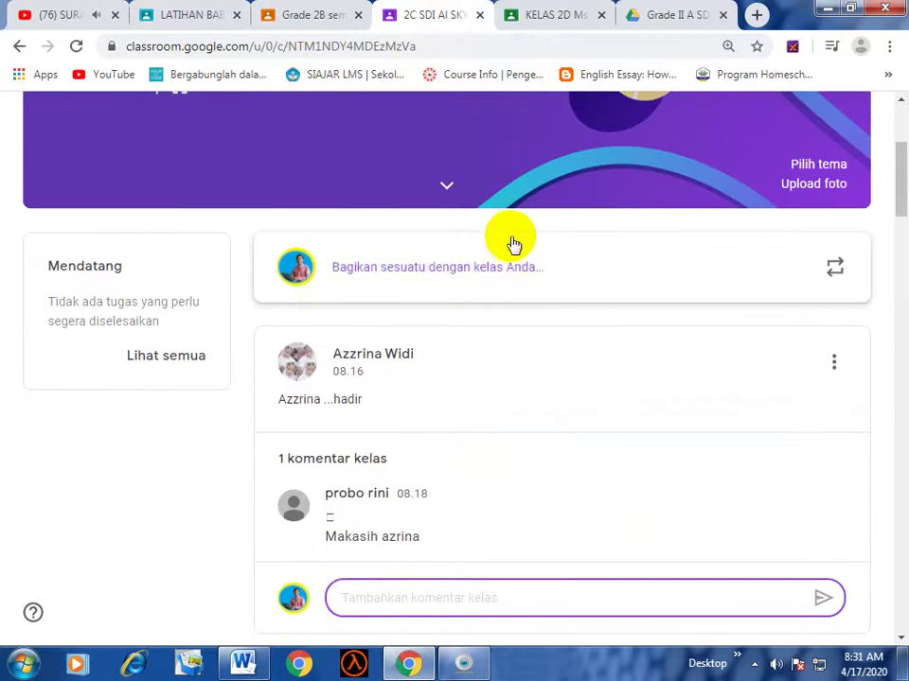
# Check the KELAS 2D forum for new activity on the LATIHAN BAB 4 TIK assignment and the Bab 4 TIK material.
pyautogui.click(532, 11)
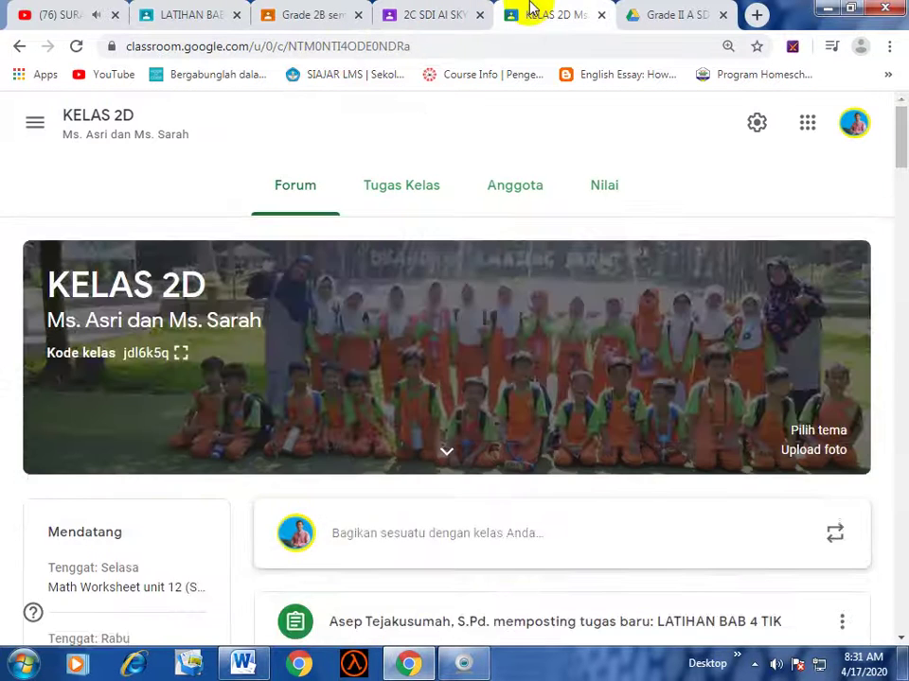
pyautogui.scroll(-3, 455, 478)
pyautogui.scroll(-5, 453, 471)
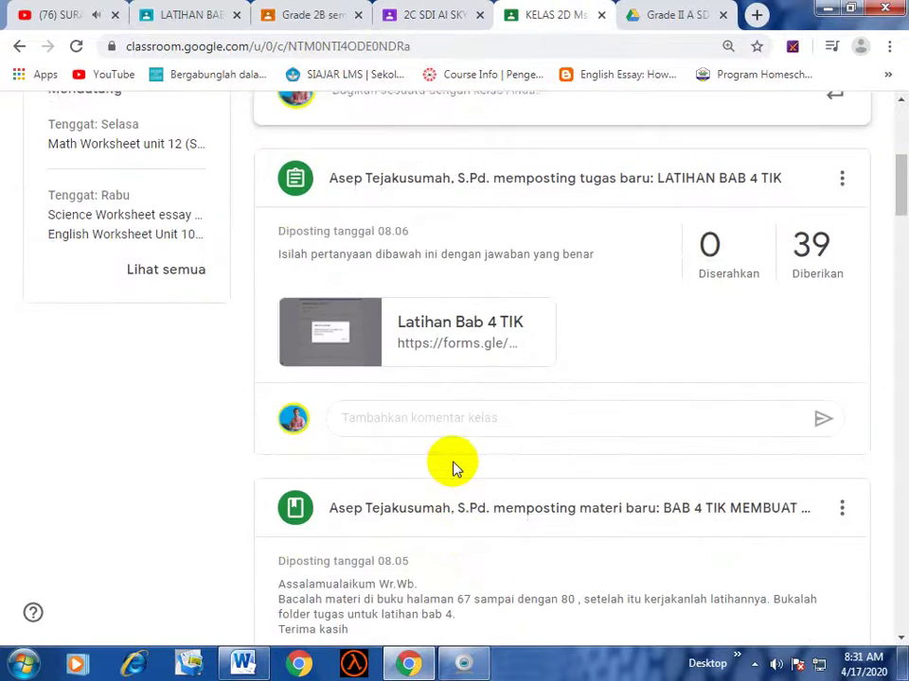
pyautogui.scroll(-3, 450, 464)
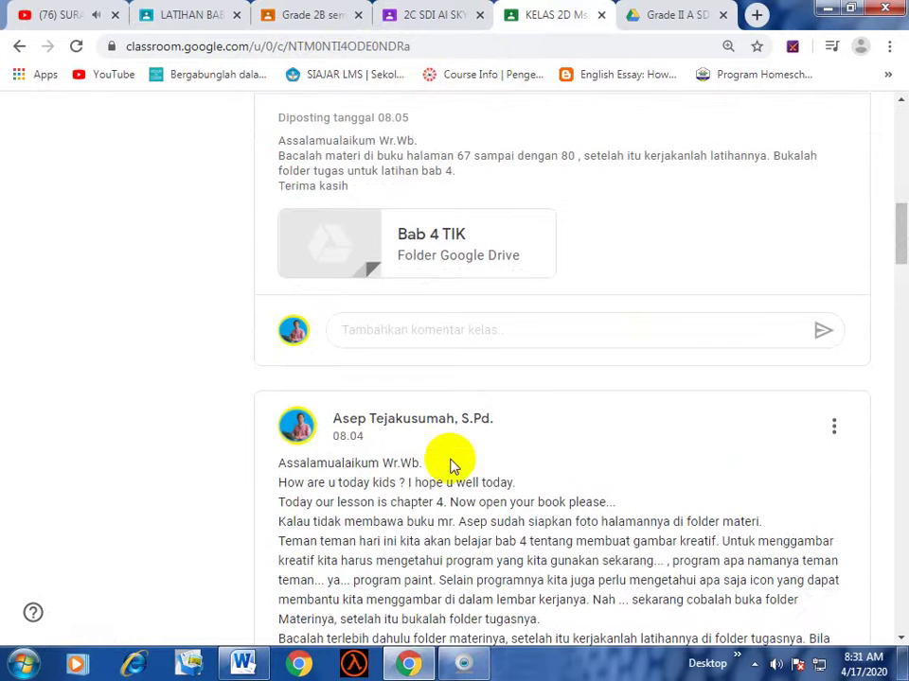
pyautogui.scroll(1, 509, 349)
# Look through the Grade II A class folder in Google Drive around the Bab 4 TIK folder.
pyautogui.click(643, 11)
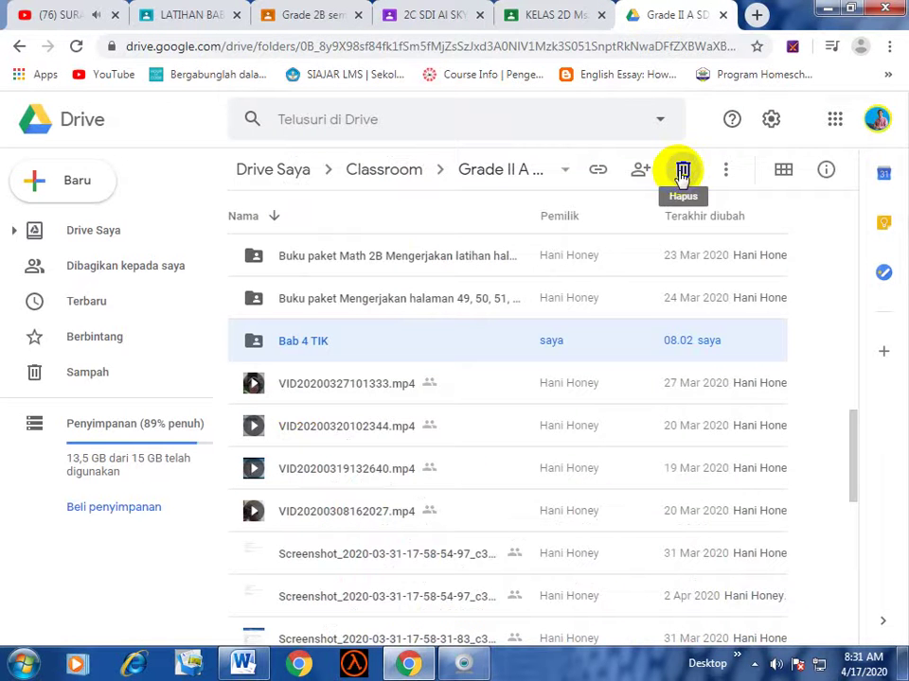
pyautogui.click(322, 14)
pyautogui.click(175, 13)
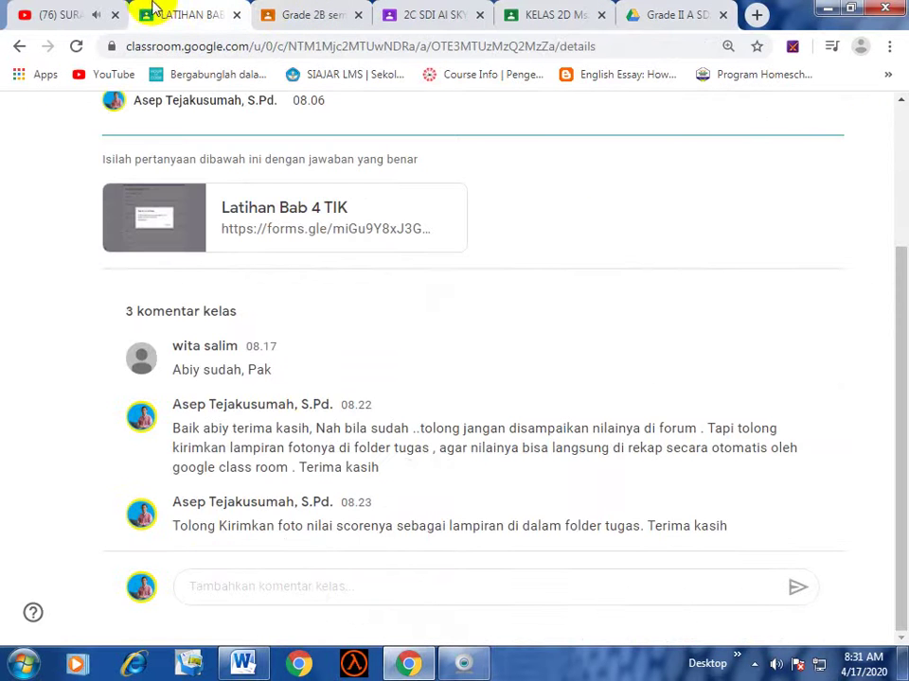
pyautogui.click(668, 14)
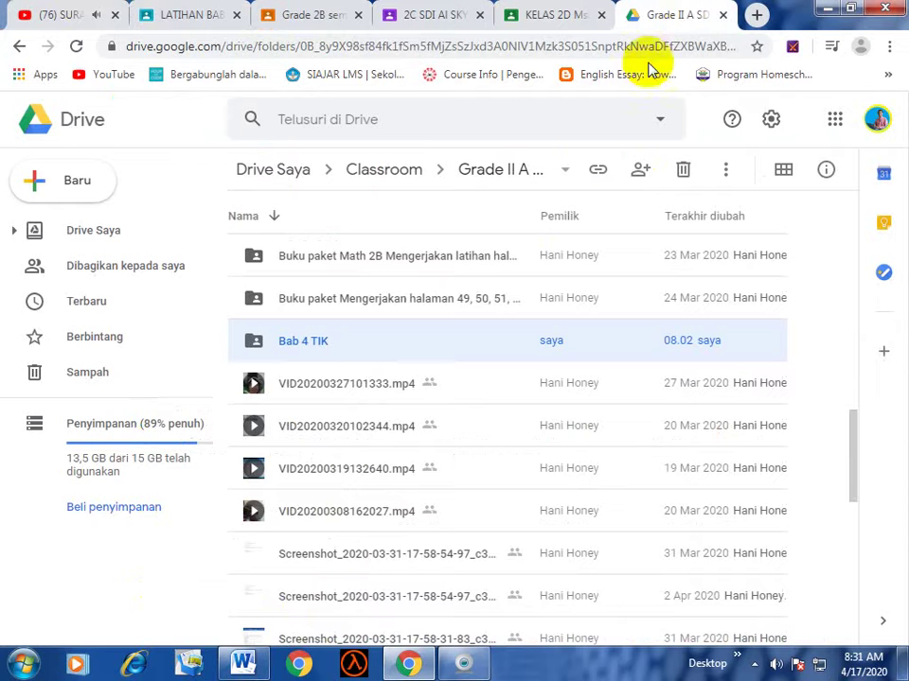
pyautogui.scroll(3, 556, 264)
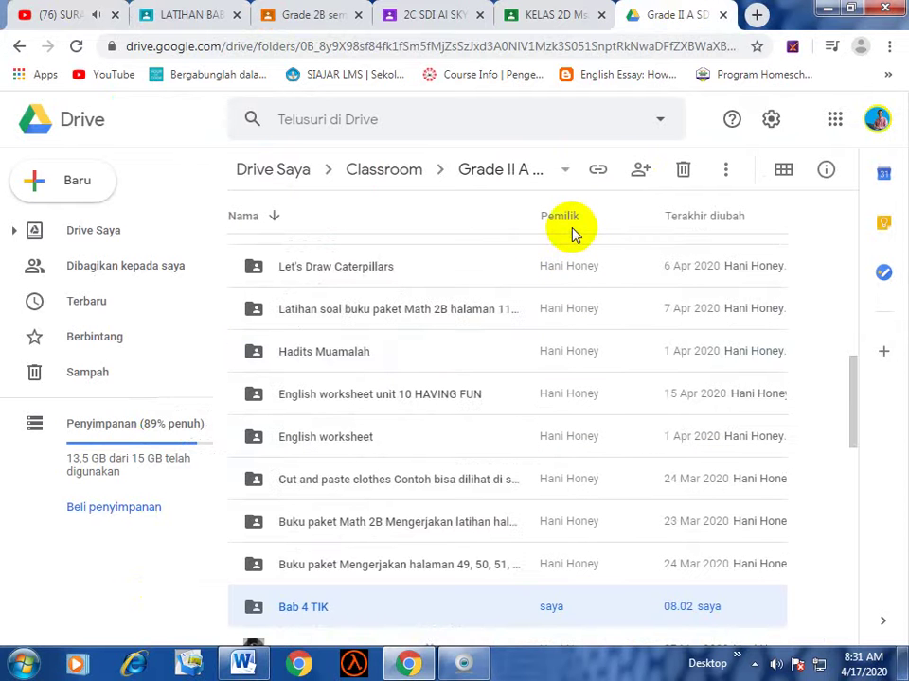
# Return to the Grade II A class forum and start a new announcement addressed to all students.
pyautogui.click(182, 15)
pyautogui.scroll(3, 348, 317)
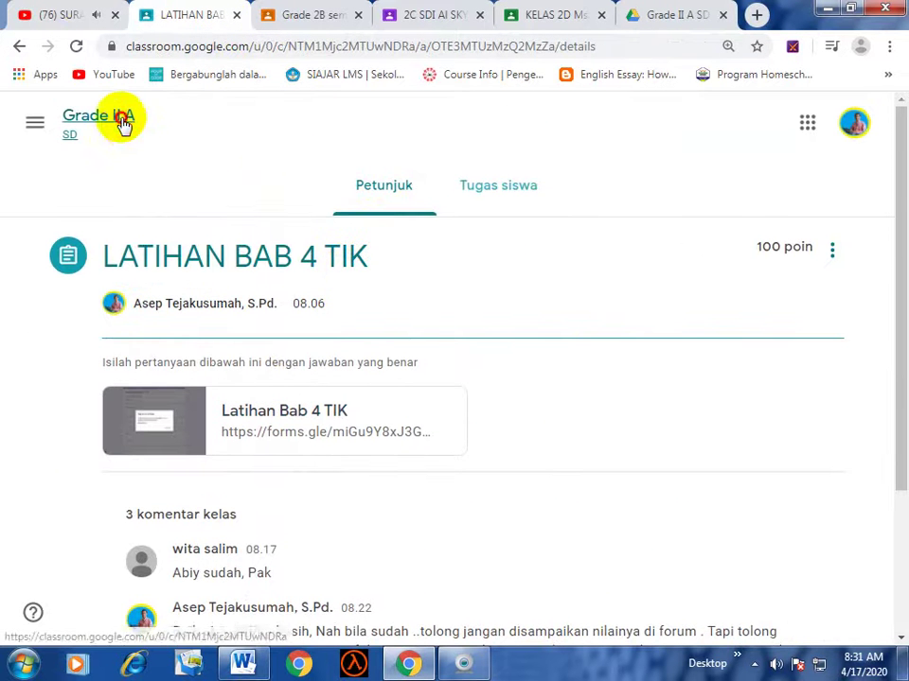
pyautogui.click(123, 126)
pyautogui.click(519, 199)
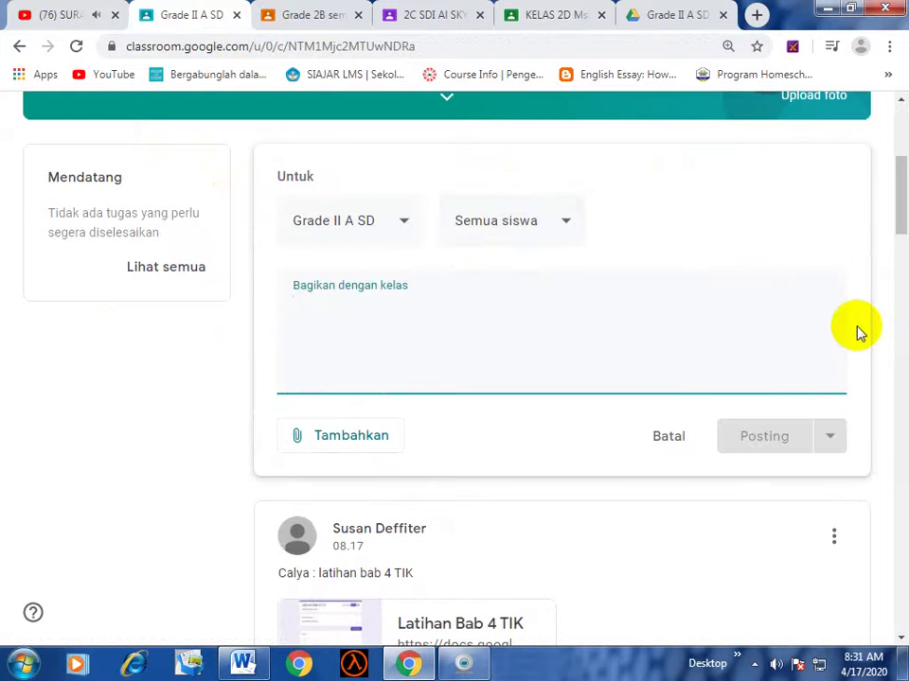
pyautogui.write('A')
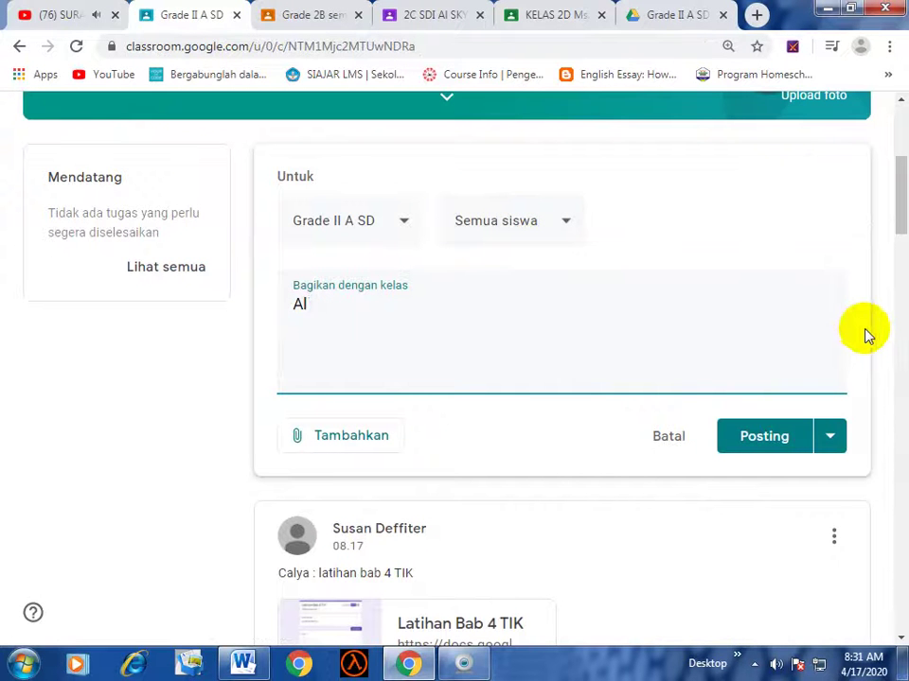
pyautogui.press('BackSpace')
pyautogui.write('A')
pyautogui.press('BackSpace')
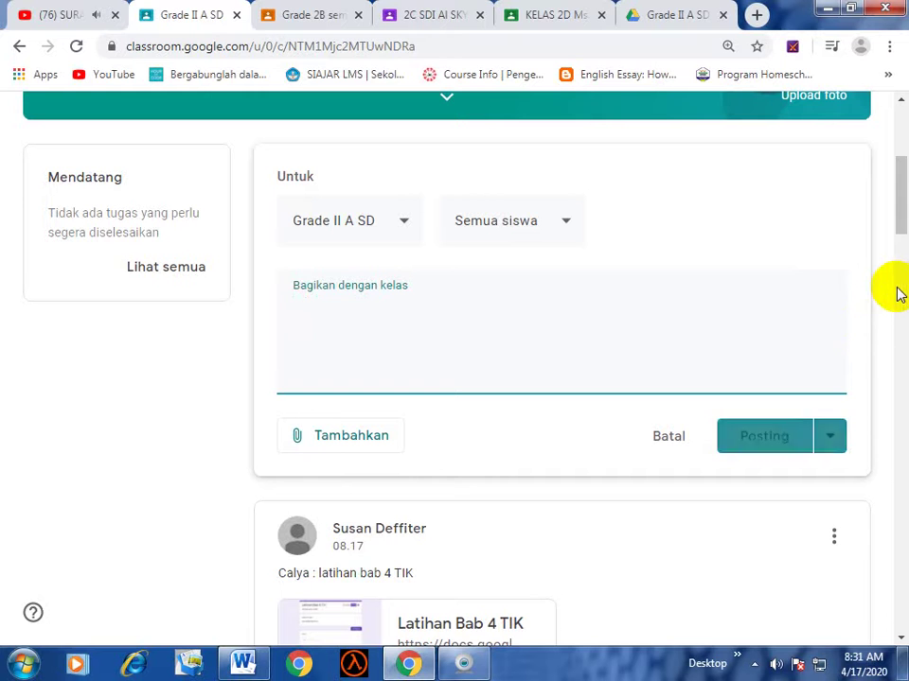
# Open the announcement with "Baik ... teman teman , alhamdulillah pelajaran TIK telah selesai , terima kasih atas perhatiannya".
pyautogui.write('Bai')
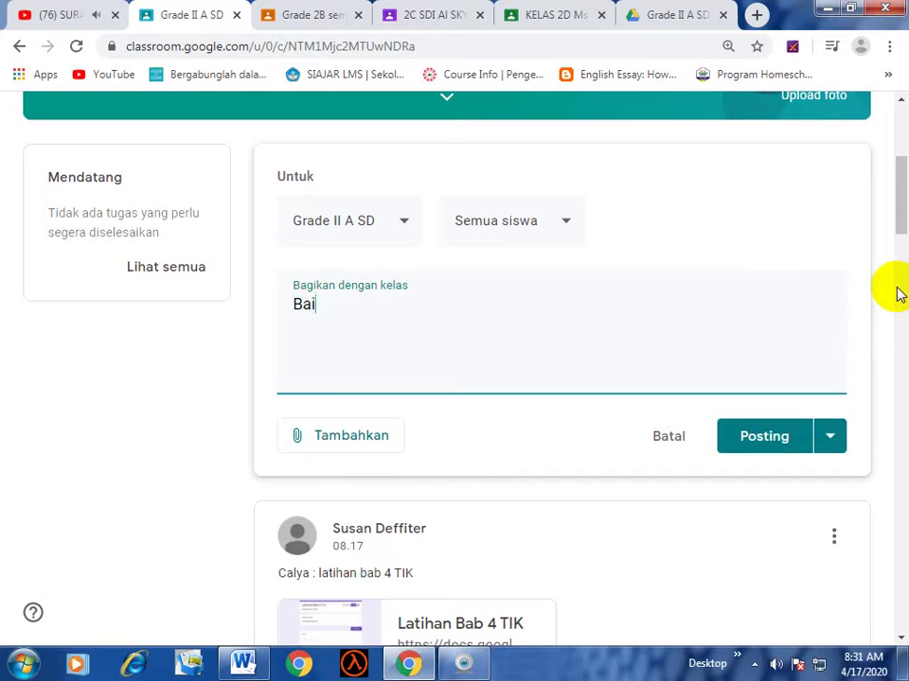
pyautogui.write('k ... teman teman ,')
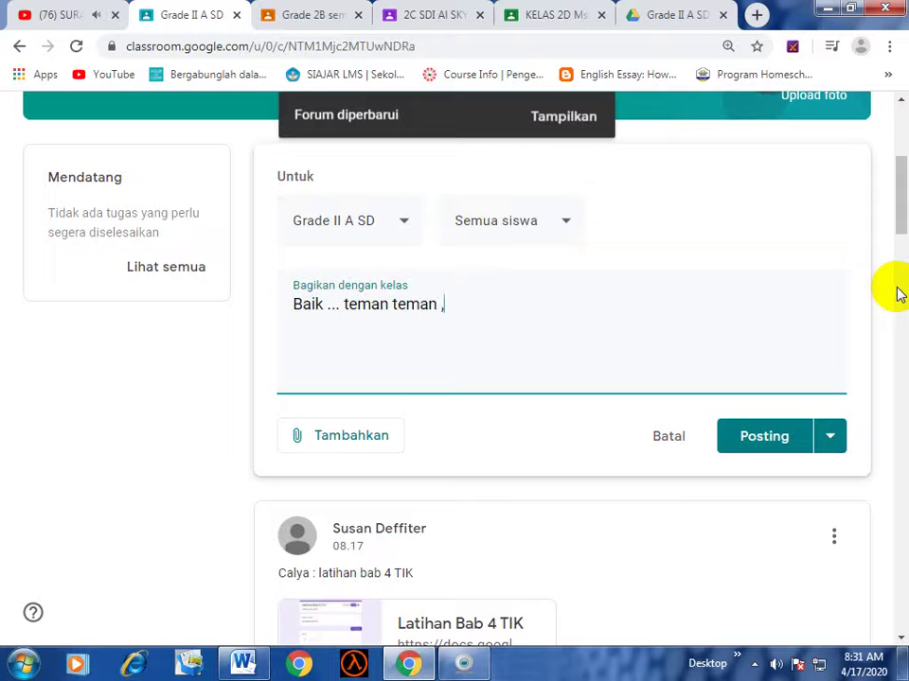
pyautogui.write('alhamduli')
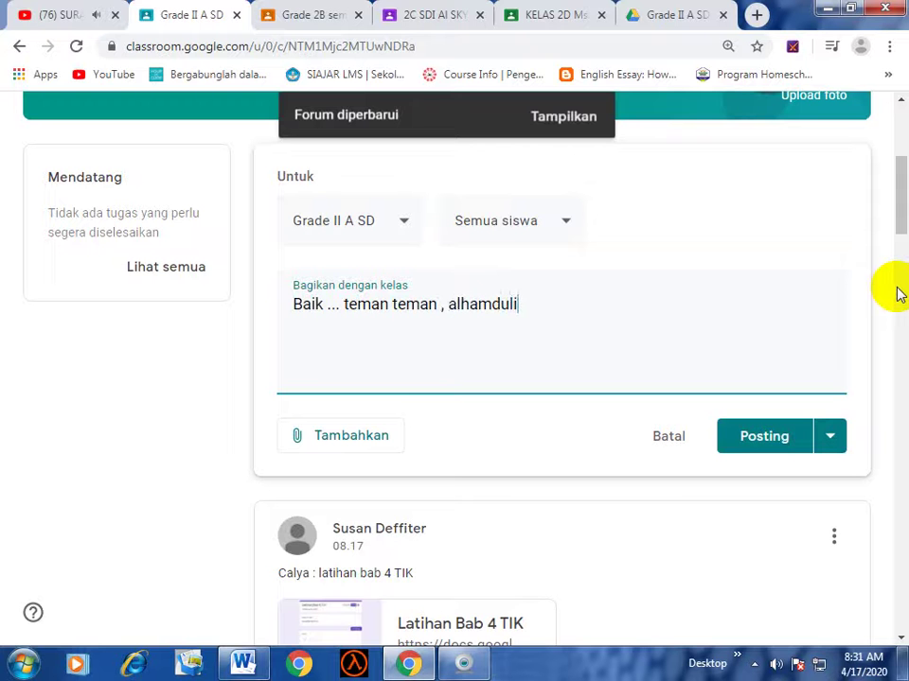
pyautogui.write('llah epi')
pyautogui.press('BackSpace')
pyautogui.press('BackSpace')
pyautogui.press('BackSpace')
pyautogui.press('BackSpace')
pyautogui.write('pelajaran ')
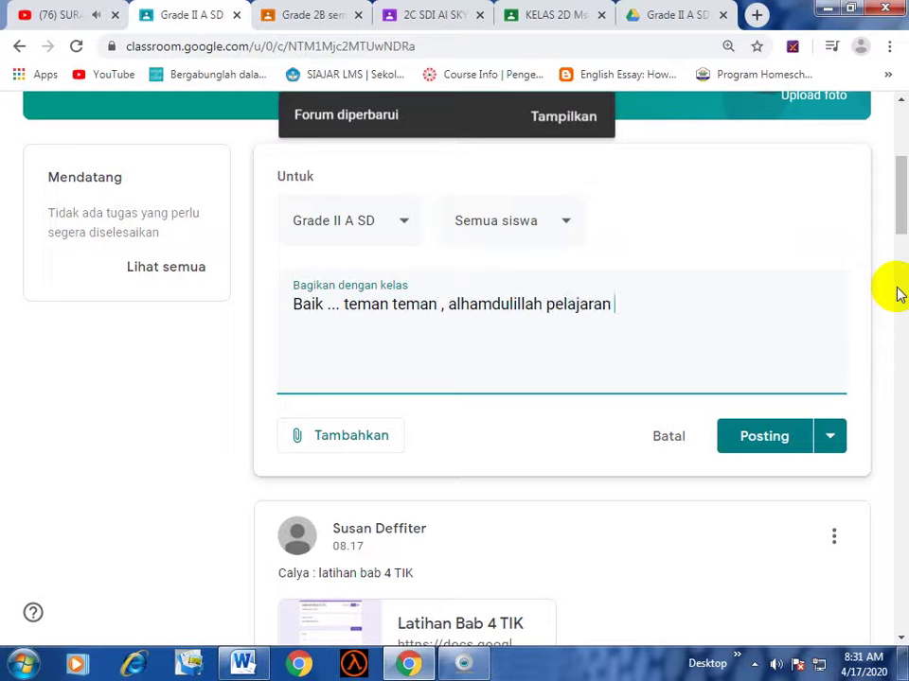
pyautogui.write('TIK telah selesai')
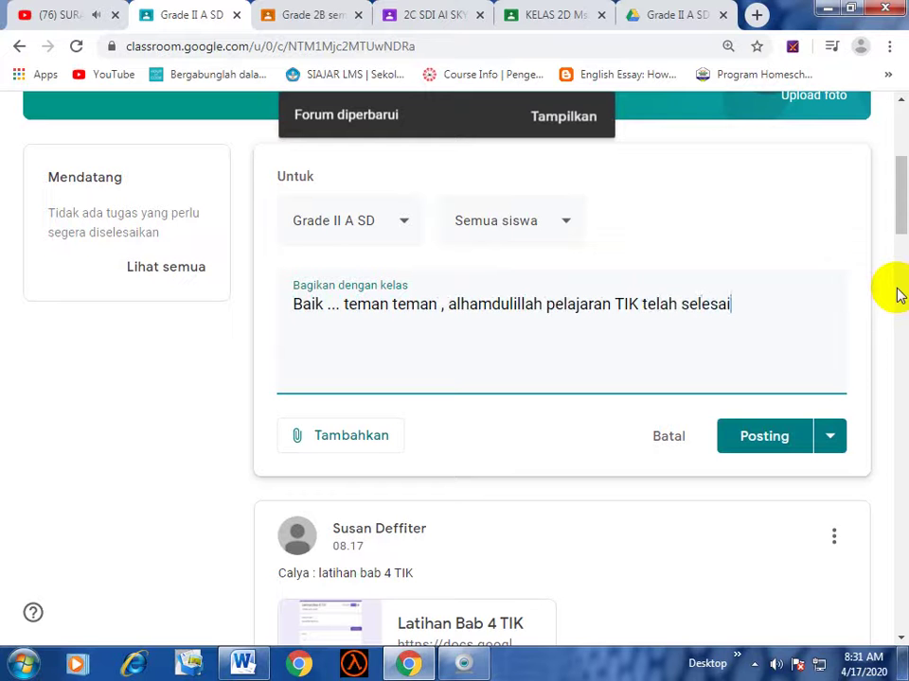
pyautogui.write(' , terima kasih ata')
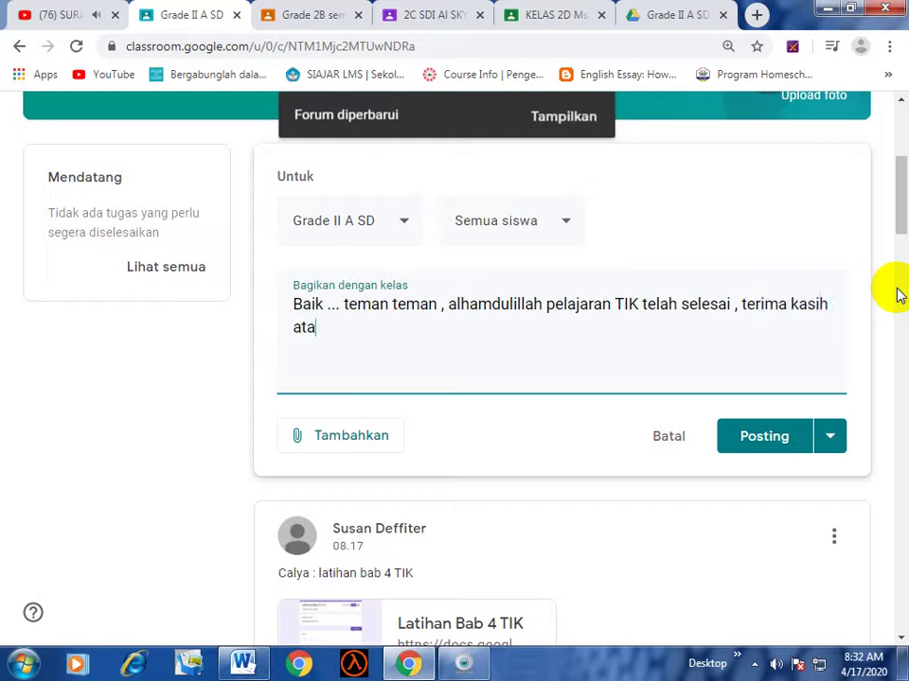
pyautogui.write('s perhatiannya')
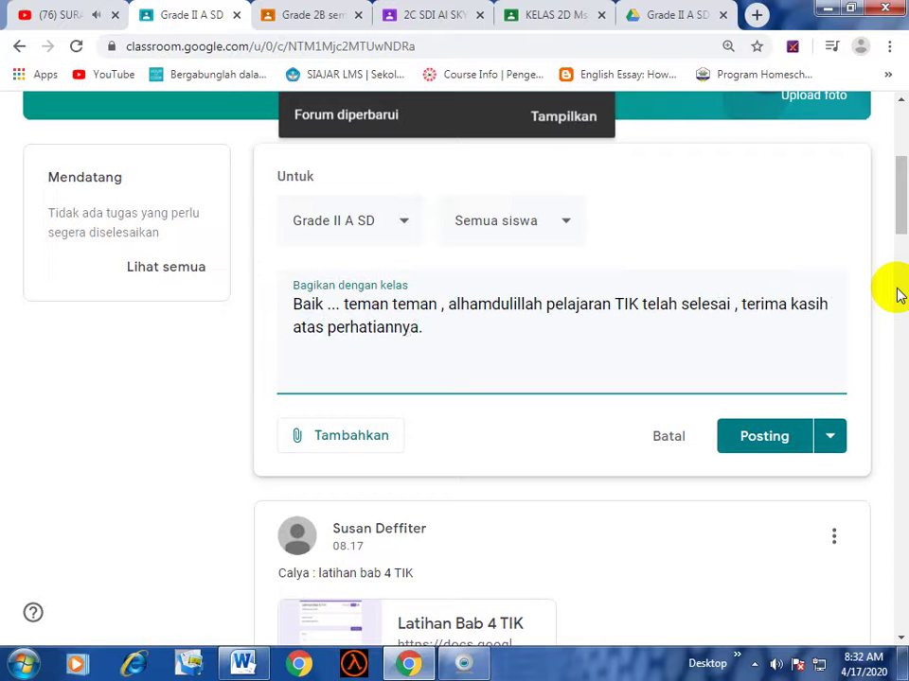
# Continue the announcement with the wish ". Semoga Allah memberikan kita kelancaran tugas hari ini, oooh".
pyautogui.write('. Semoga Alla')
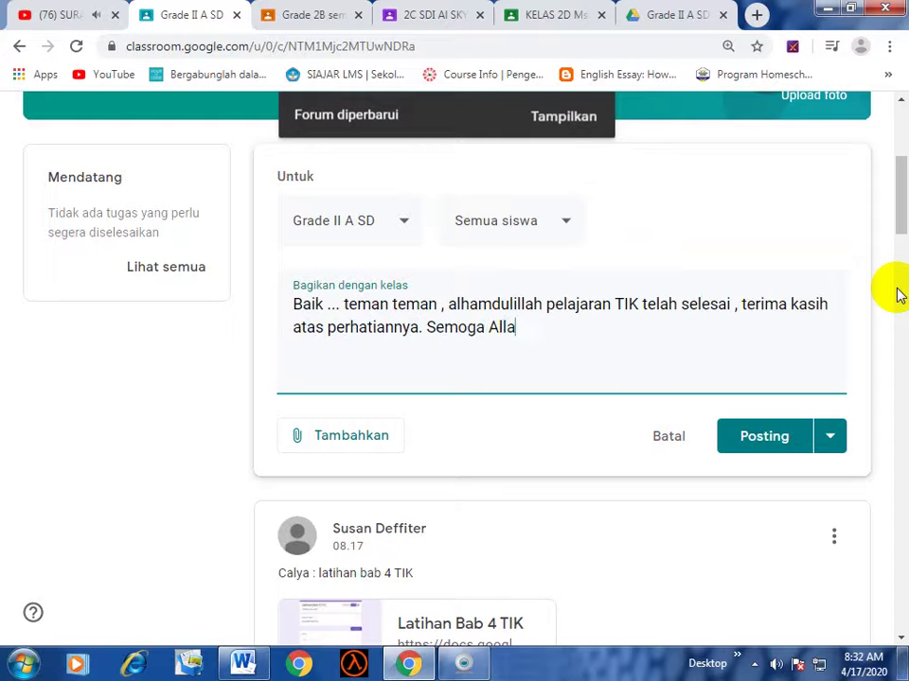
pyautogui.write('h memberikan')
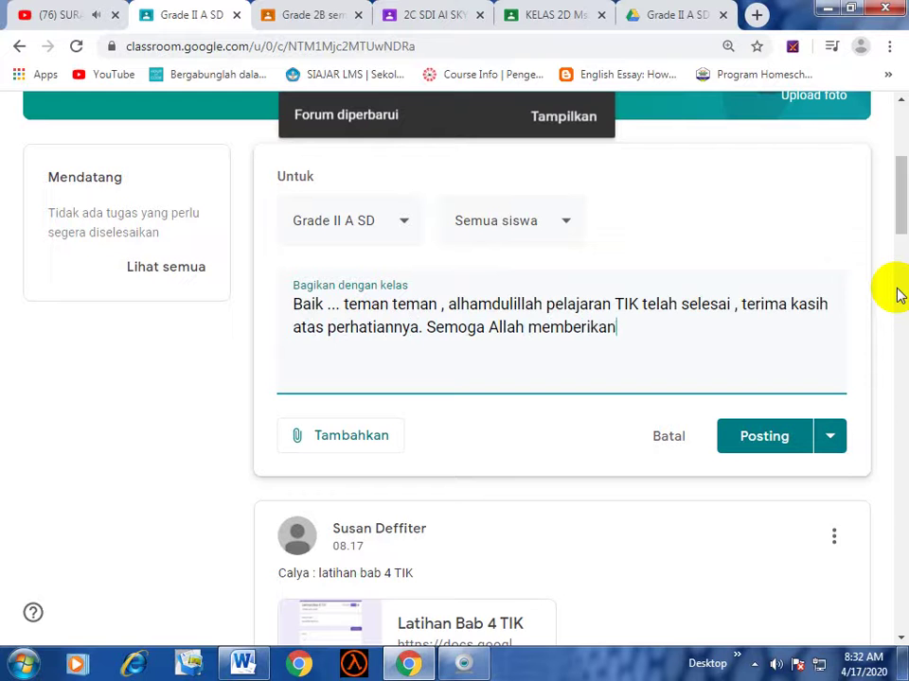
pyautogui.write(' kita kela')
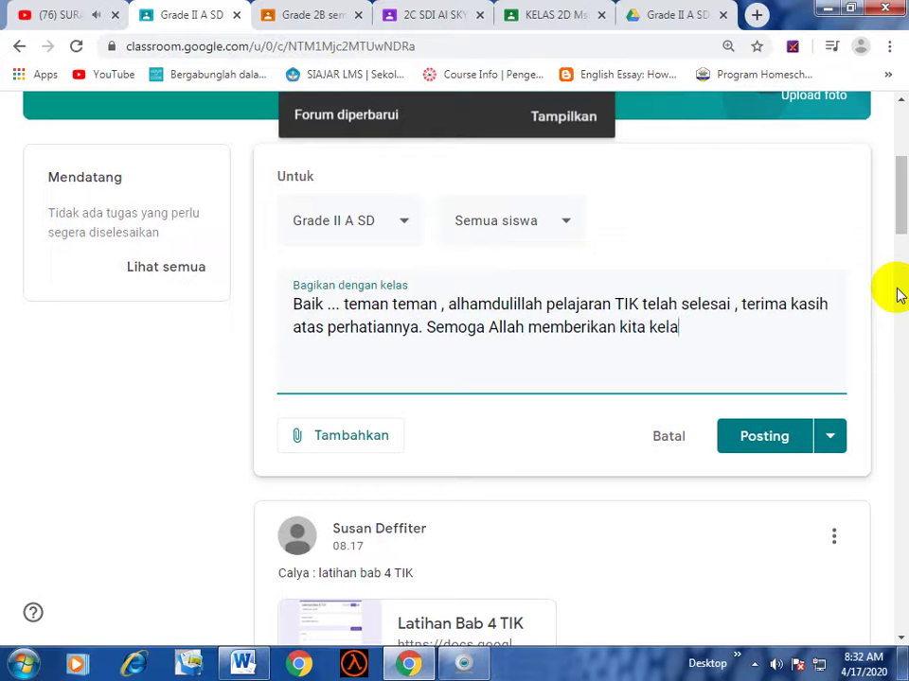
pyautogui.write('ncaran tug')
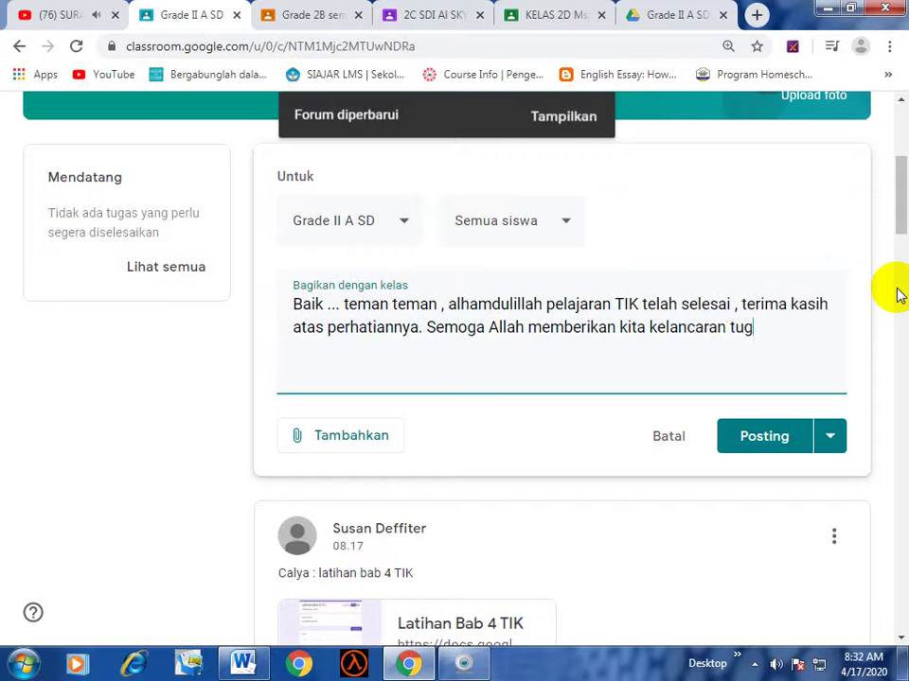
pyautogui.write('as hari ini, oooh y')
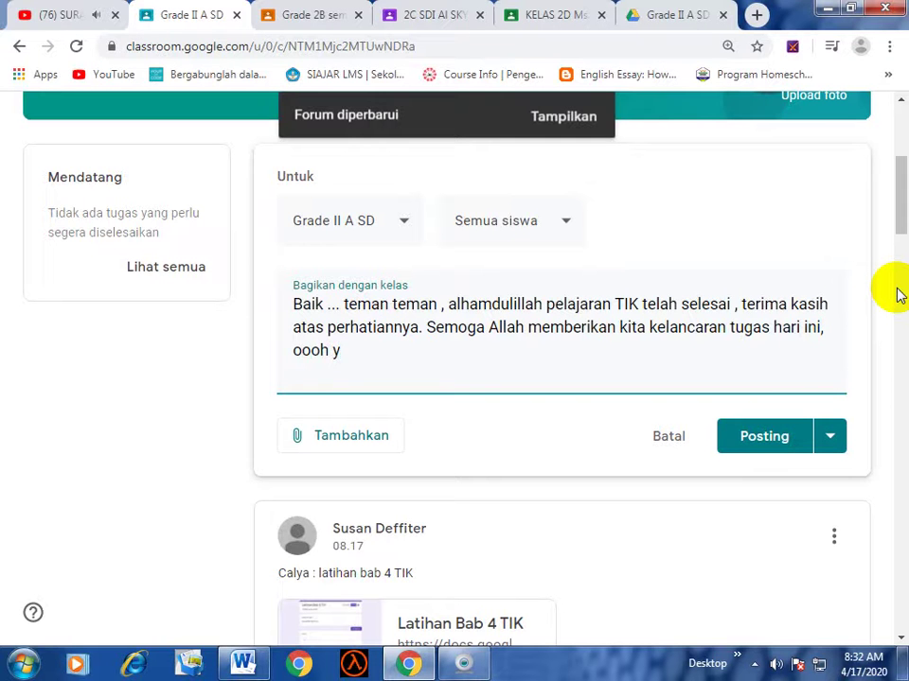
# Add the remark "iya.. hari ini adalah Youmul Abyan, rajanya hari" to the announcement.
pyautogui.press('BackSpace')
pyautogui.write('iya.. hari ini adalah ')
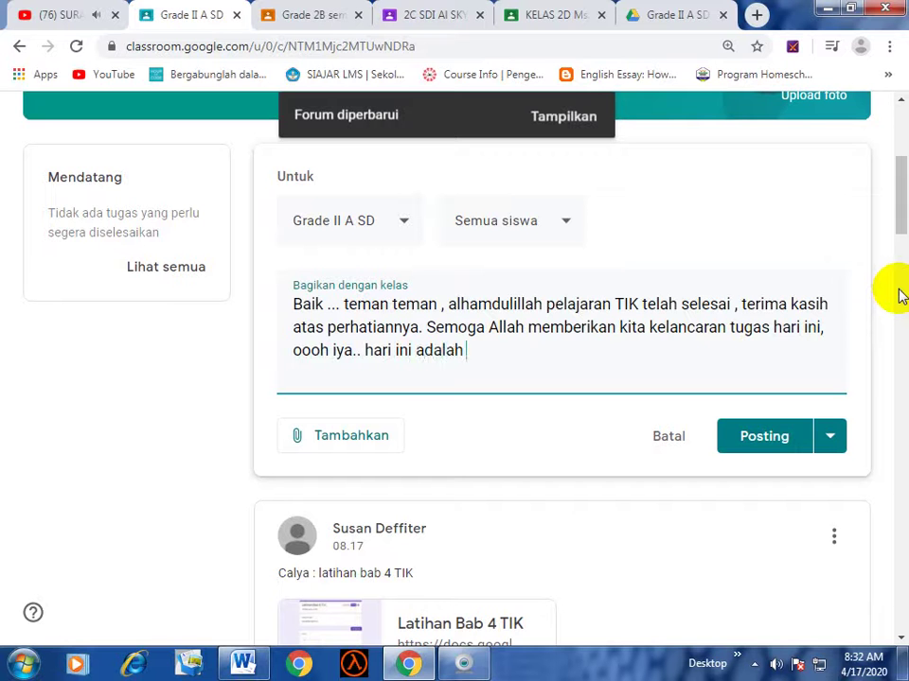
pyautogui.write('Youmul Abyan')
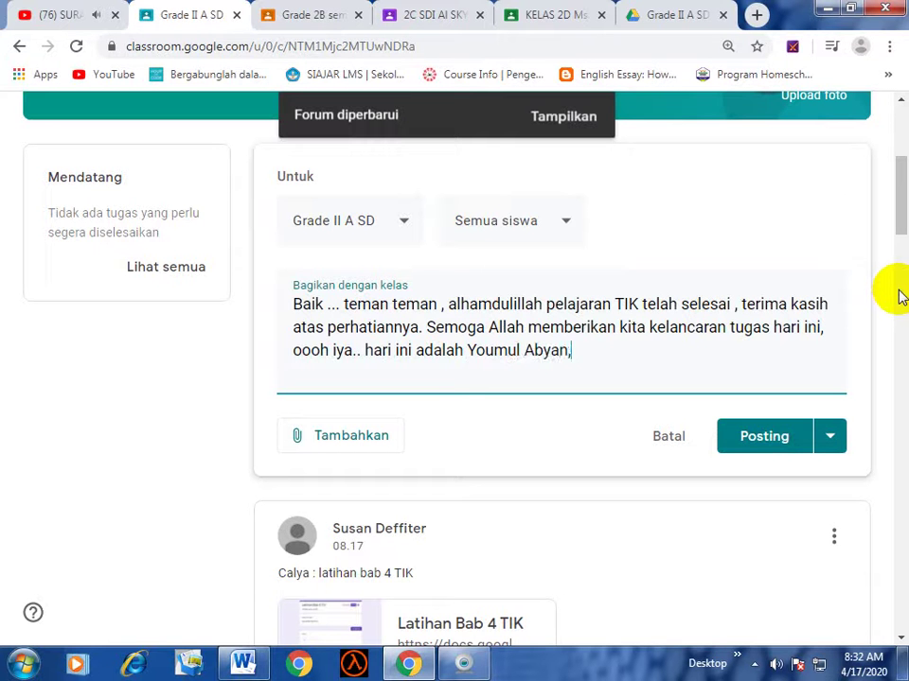
pyautogui.write(', rajanya hari')
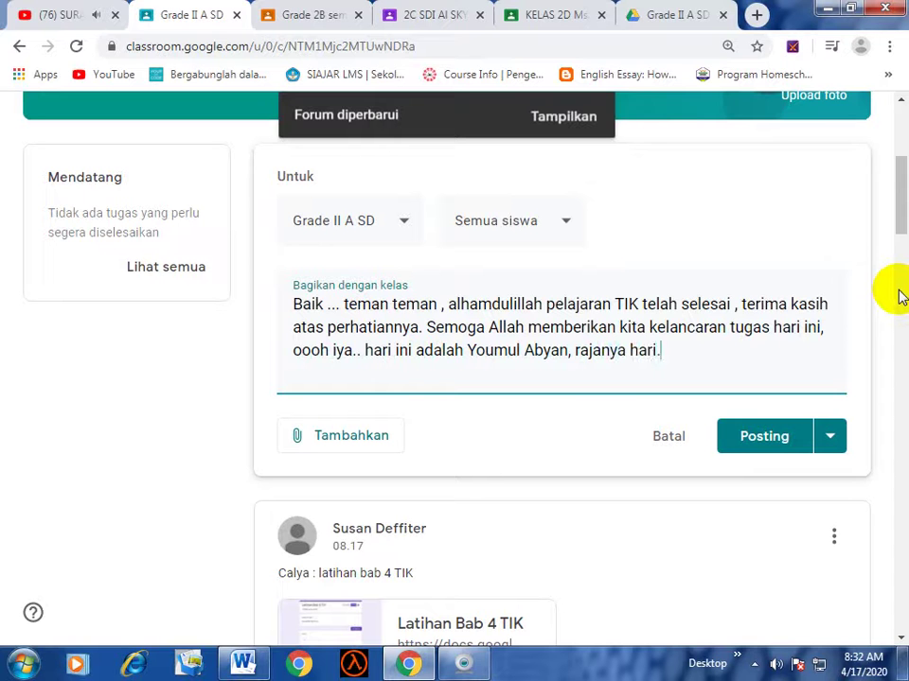
# Extend the remark about the day with "... dimana di hari ini doa kita dikabulkan Allah SWT." and begin the following sentence with "Mr.".
pyautogui.write('... dimana n')
pyautogui.press('BackSpace')
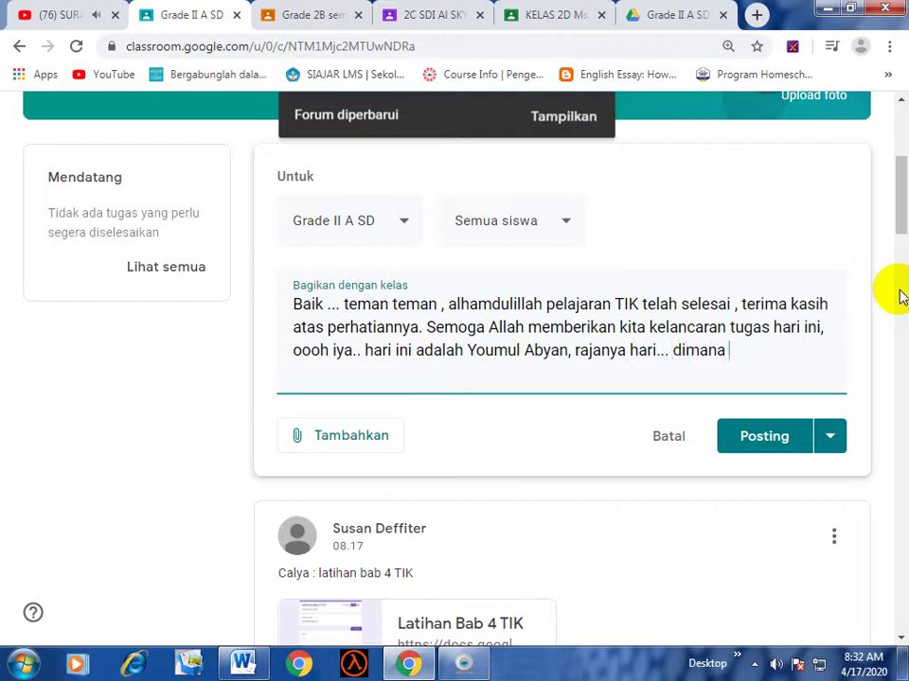
pyautogui.write('di hari ini')
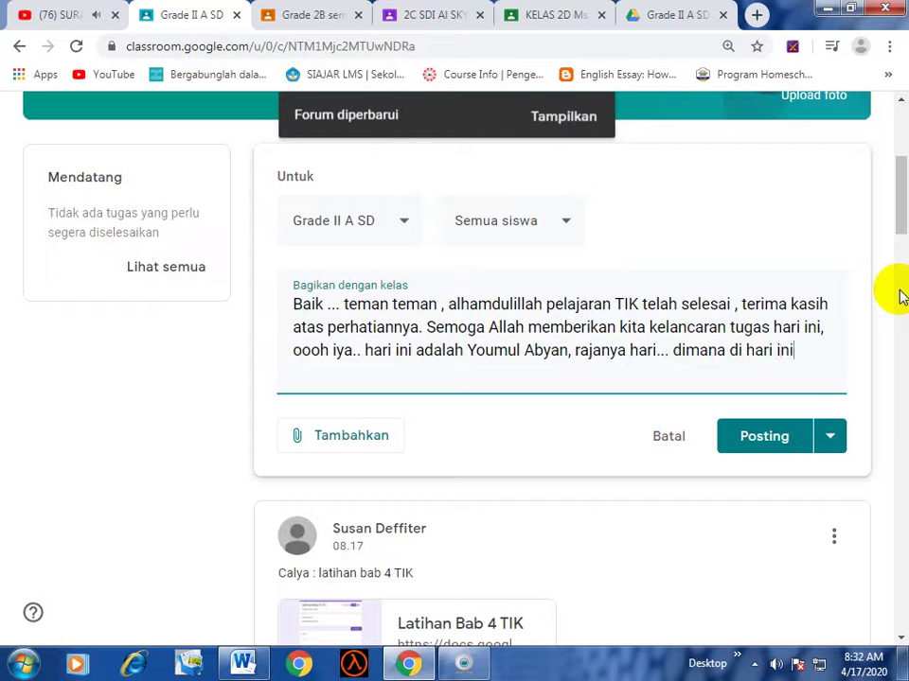
pyautogui.write(' kita')
pyautogui.press('BackSpace')
pyautogui.write('doa kita dikab')
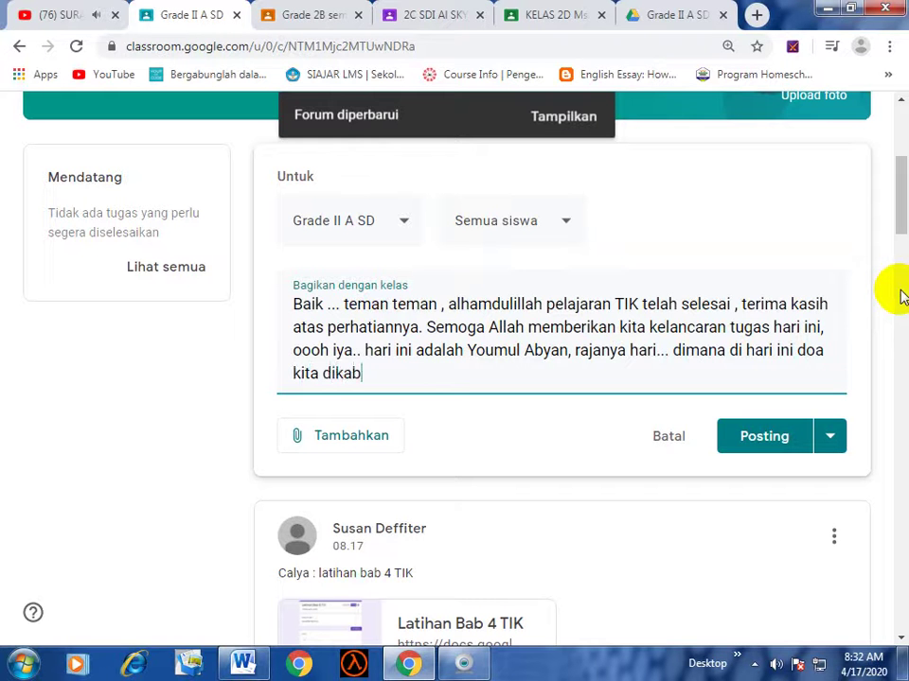
pyautogui.write('ulkan Allah s')
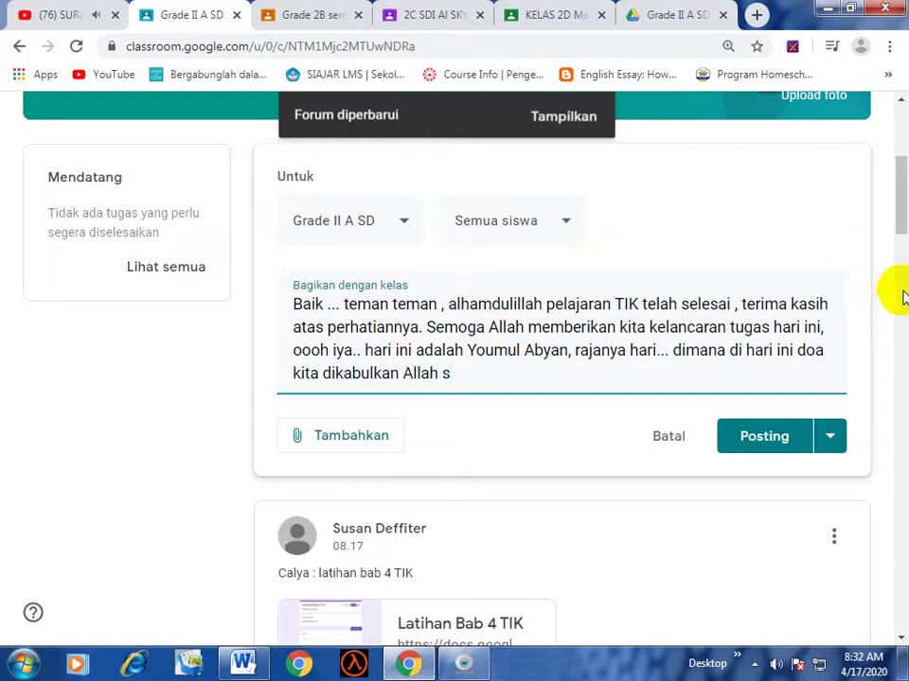
pyautogui.write('Sw')
pyautogui.press('BackSpace')
pyautogui.write('Wt')
pyautogui.press('BackSpace')
pyautogui.write('T. Mr. ')
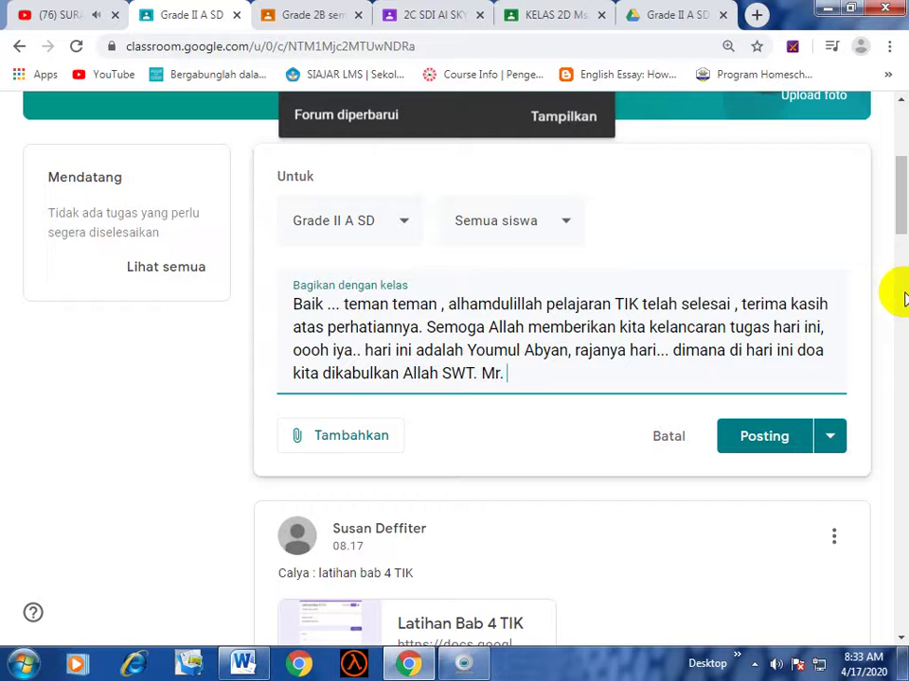
# Enter the teacher's first name followed by "mendoakan kita semua, agar selalu diberikan allah kesehatan, dan kekuatan".
pyautogui.write('Asep mend')
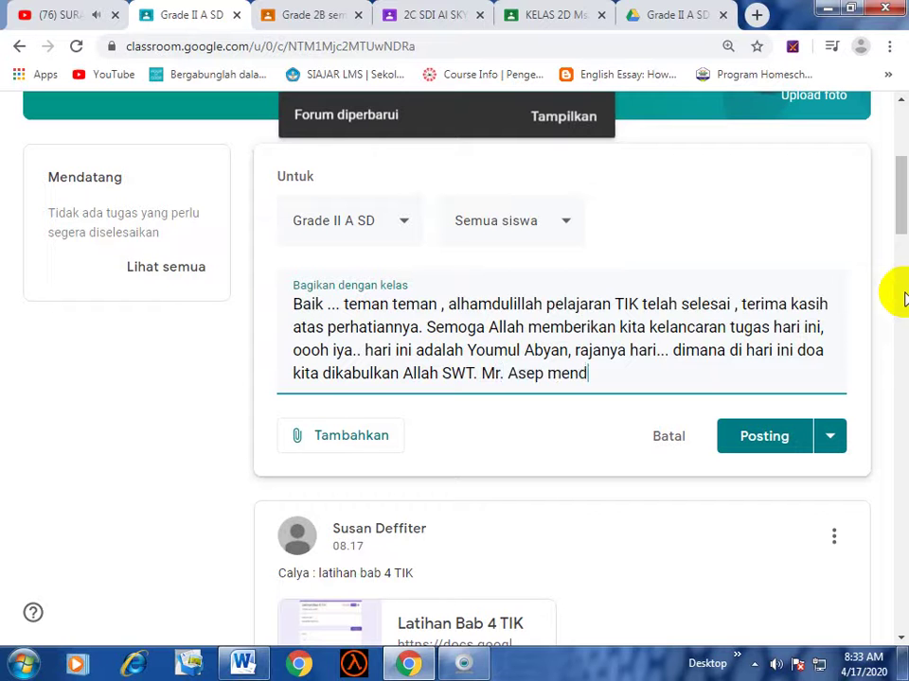
pyautogui.write('oakan kit')
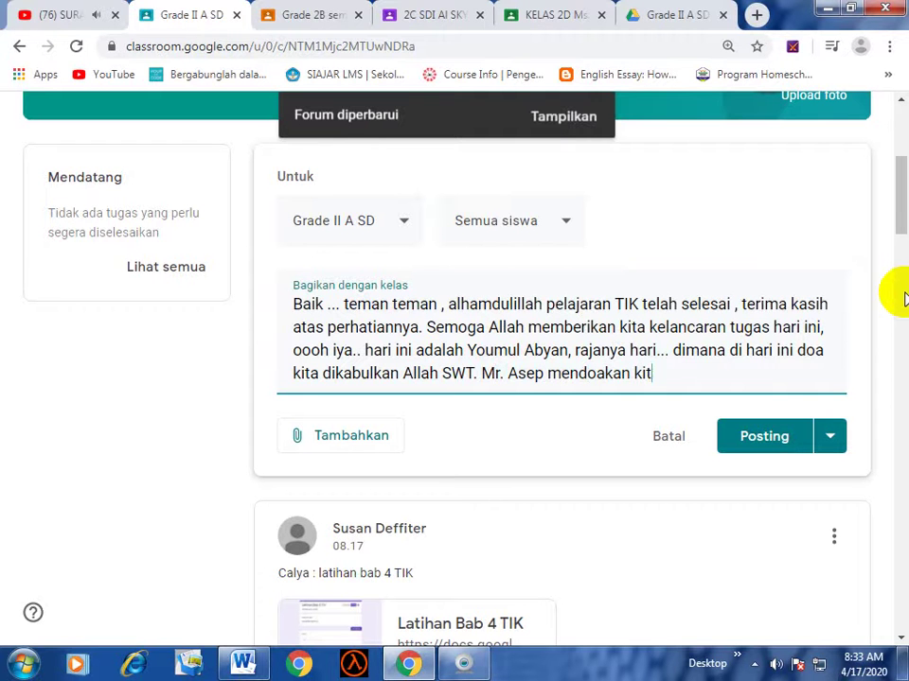
pyautogui.write('a semua, agar')
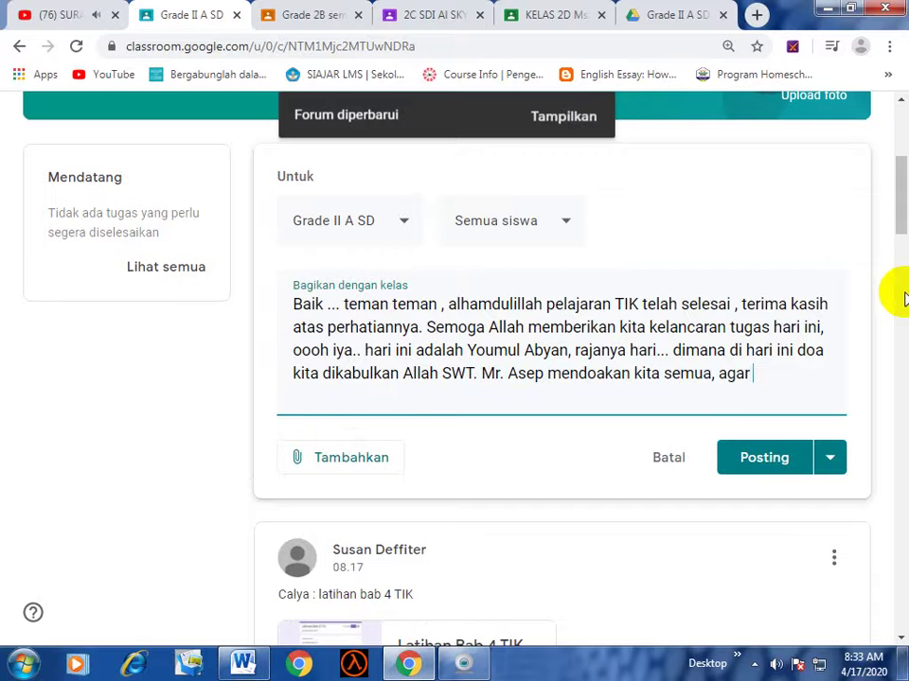
pyautogui.write(' selalu')
pyautogui.write(' diberikan a')
pyautogui.write('llah k')
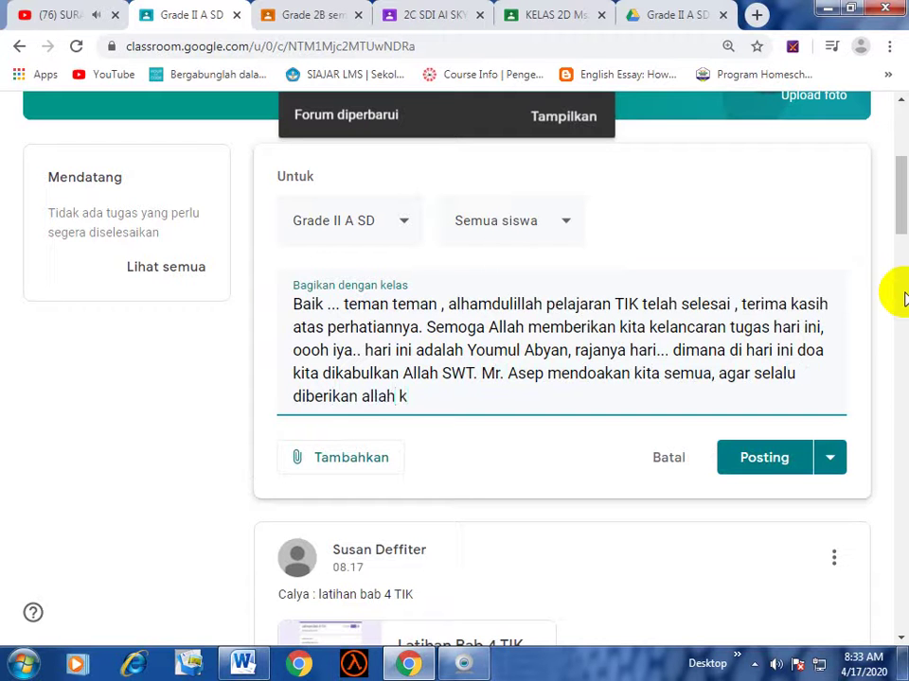
pyautogui.press('BackSpace')
pyautogui.press('BackSpace')
pyautogui.write('kesehatan, dan k')
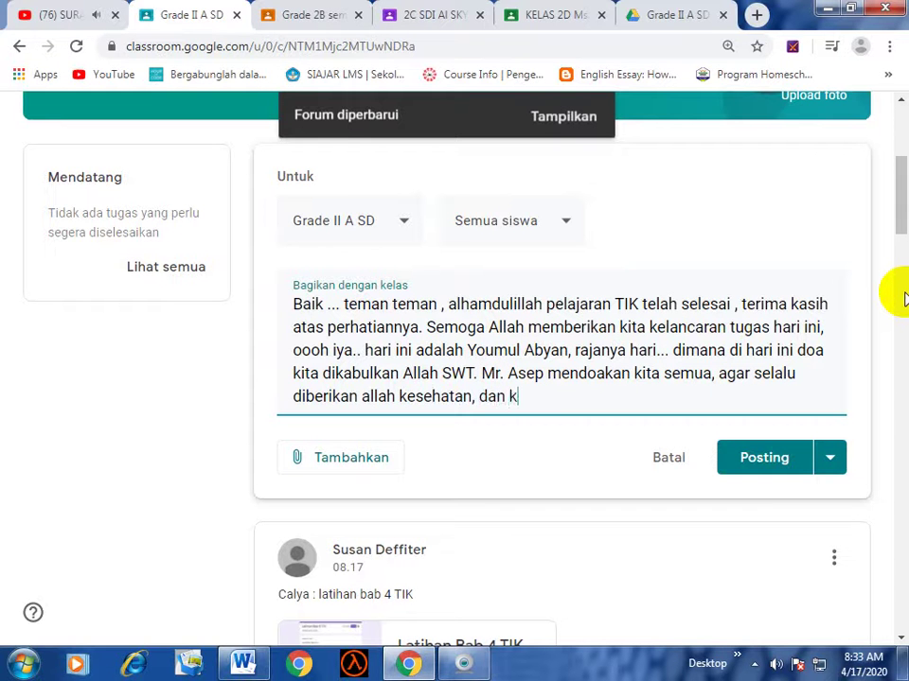
pyautogui.write('ekuatan')
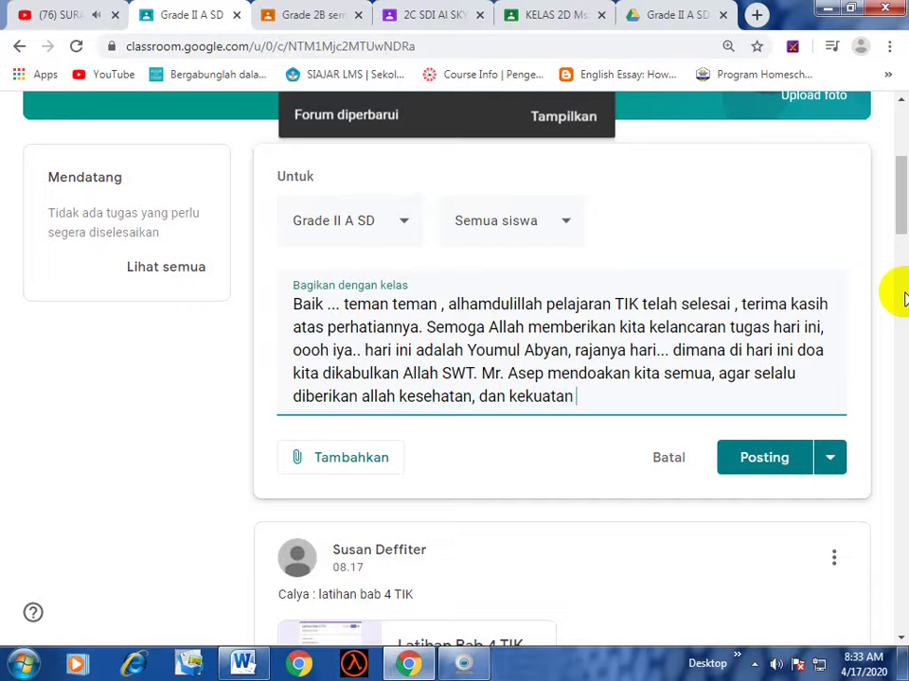
# Finish the prayer in the announcement with "serta kelapangan di dalam setiap urusan kita. Aamiin Yaa Rabbal Aalamiiin." and start a new line.
pyautogui.write(' serta kelapa')
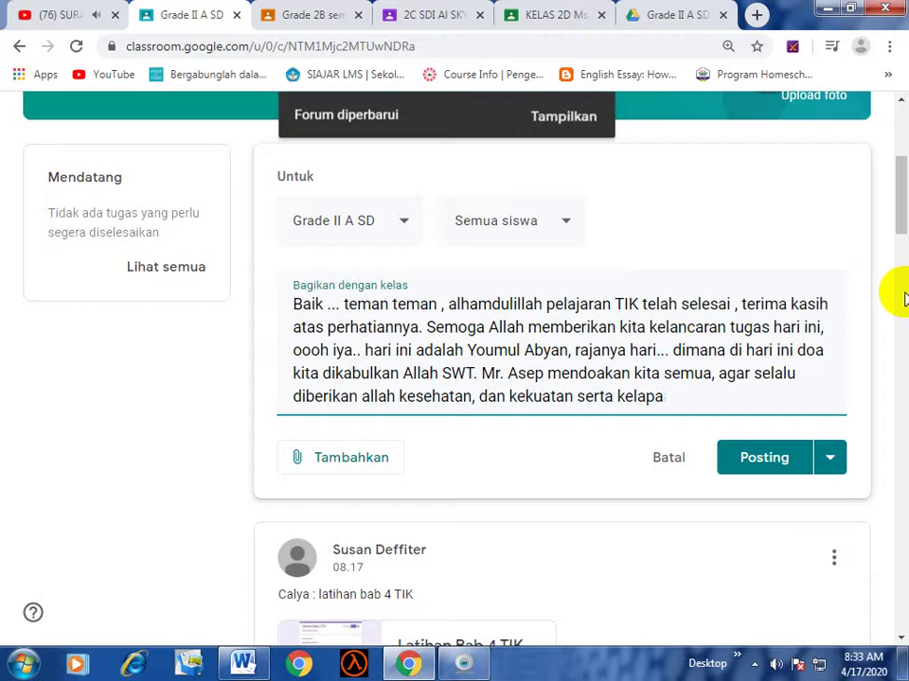
pyautogui.write('nngan di dalam setiap ')
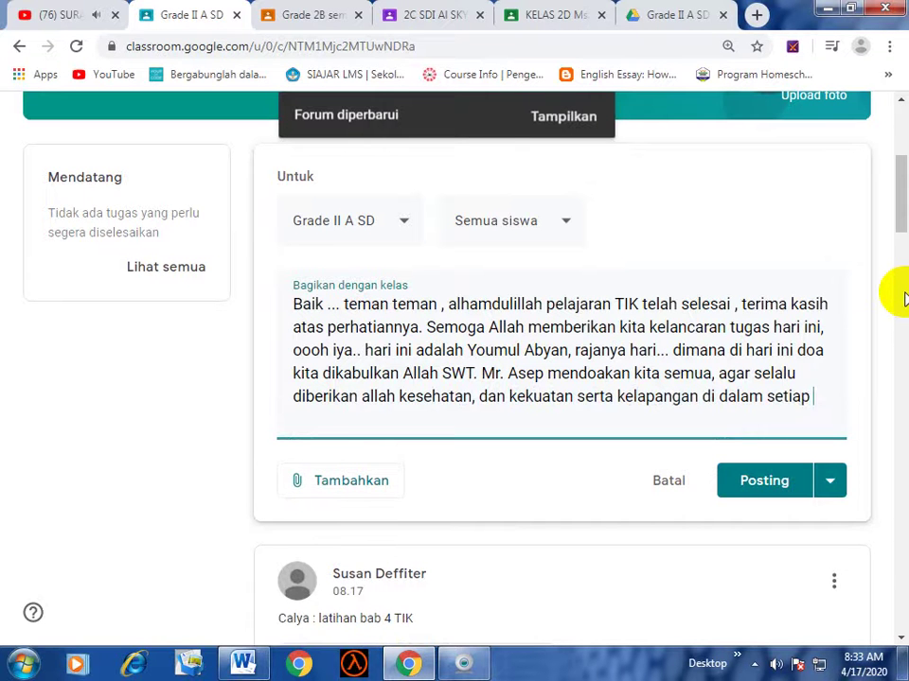
pyautogui.write('urusan kit')
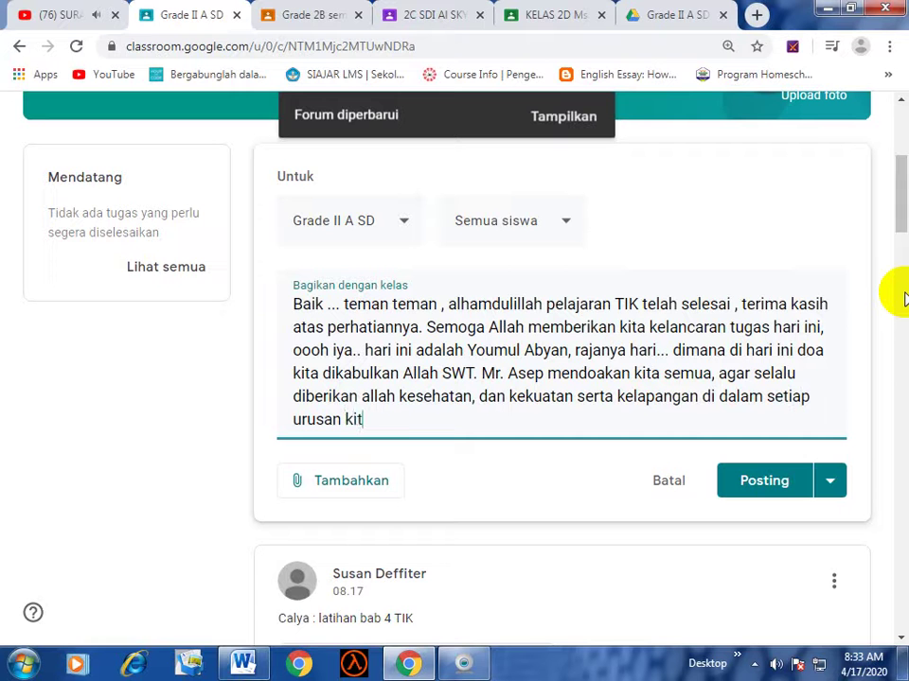
pyautogui.write('a. Aamiin Y')
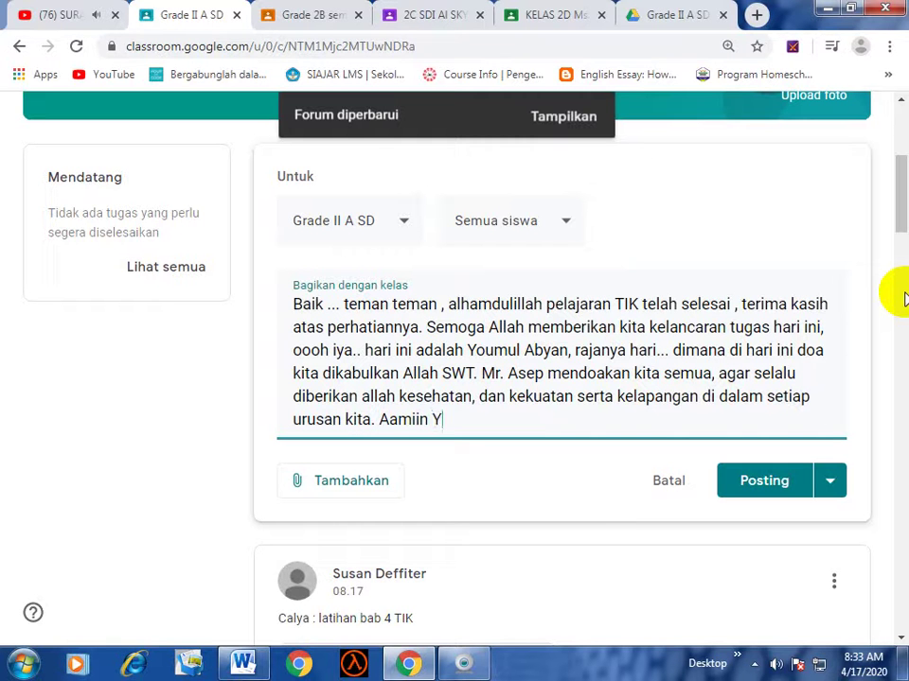
pyautogui.write('aa Rabba')
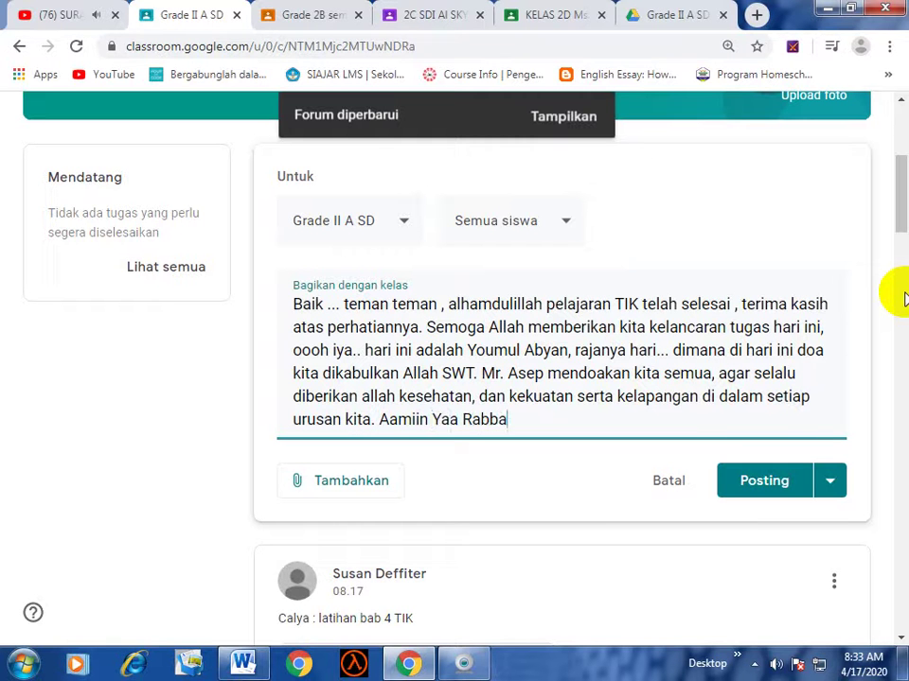
pyautogui.write('l AA')
pyautogui.press('BackSpace')
pyautogui.write('alamiiin.')
pyautogui.press('Return')
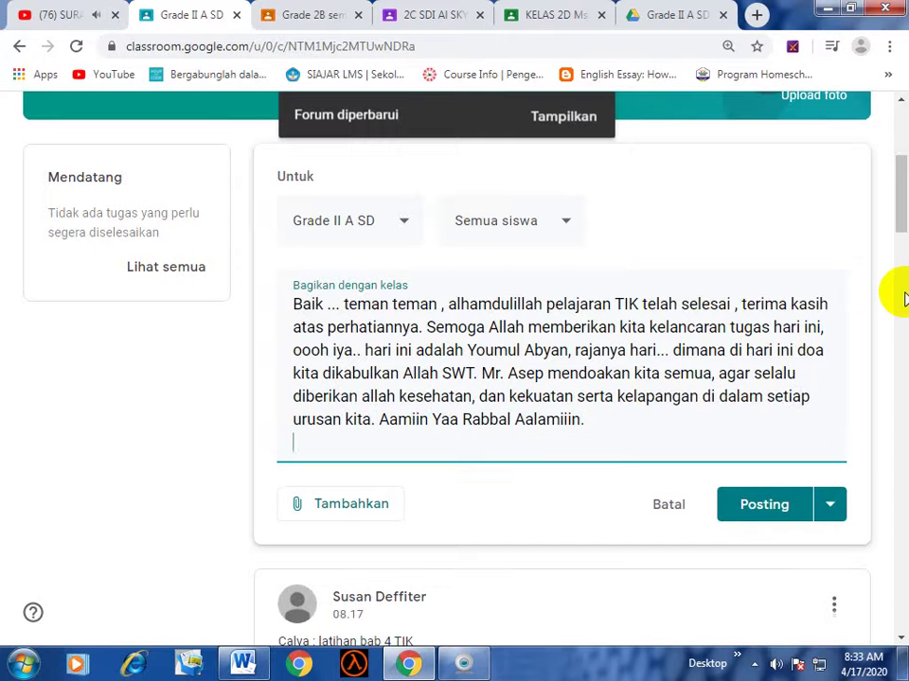
# Close the announcement with the lines "Terima kasih atas perhatianya" and "Wassalamualaikum Wr.Wb.".
pyautogui.write('Terima kasih atas ')
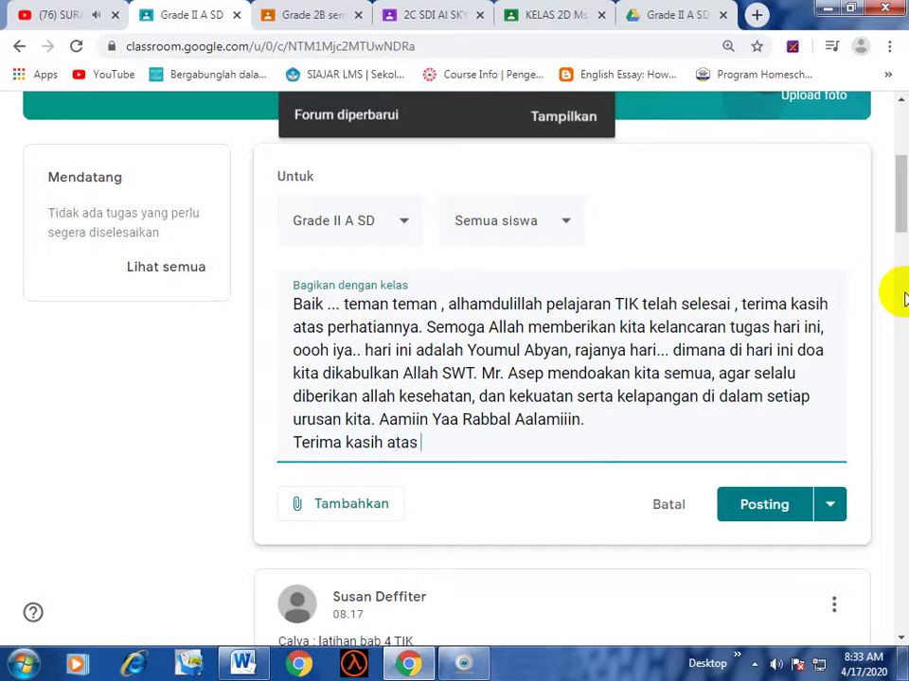
pyautogui.write('perhatianya')
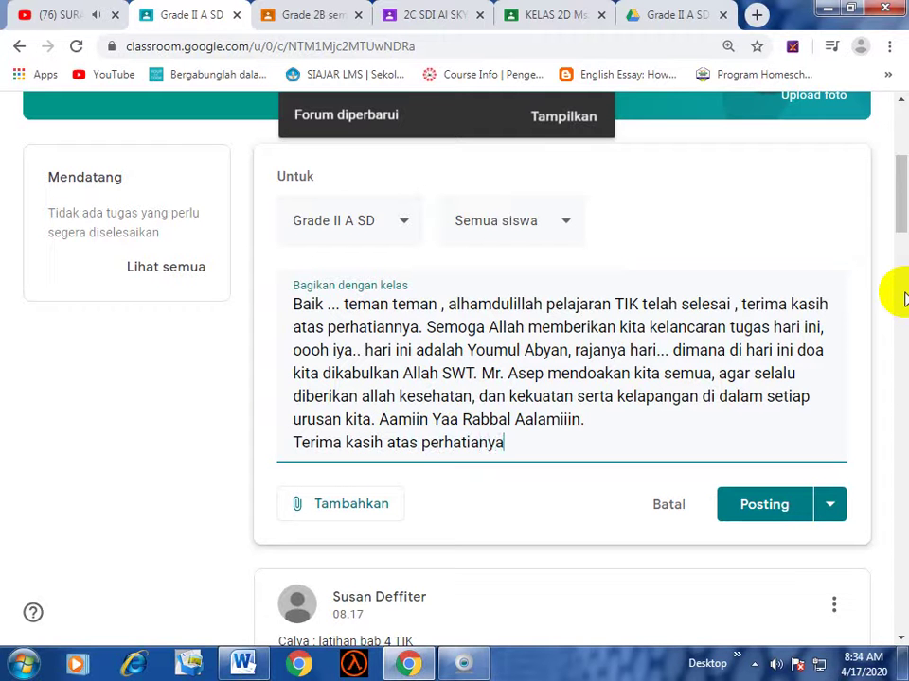
pyautogui.press('Return')
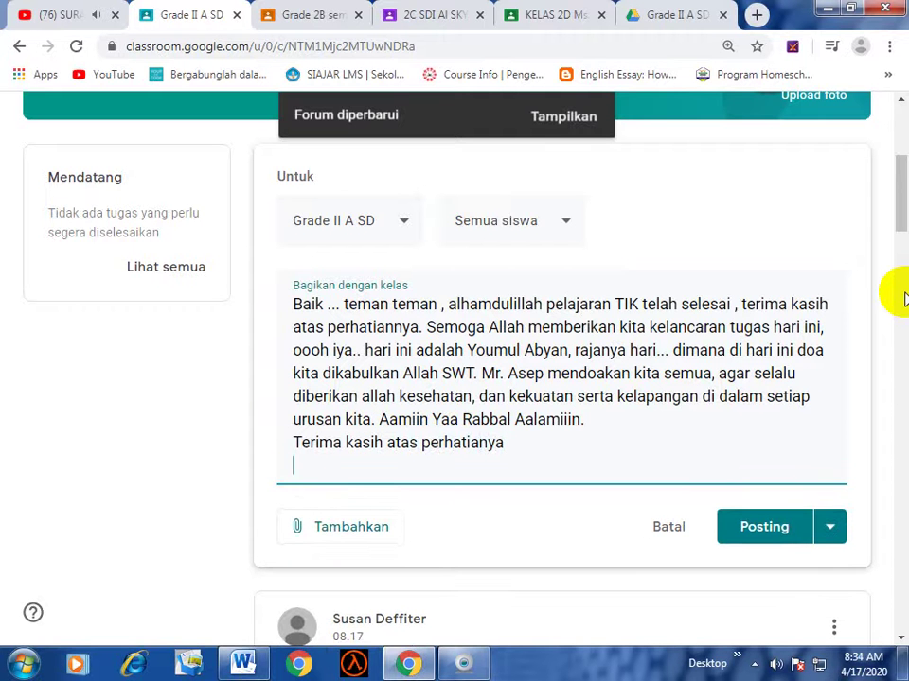
pyautogui.write('Wassalamua')
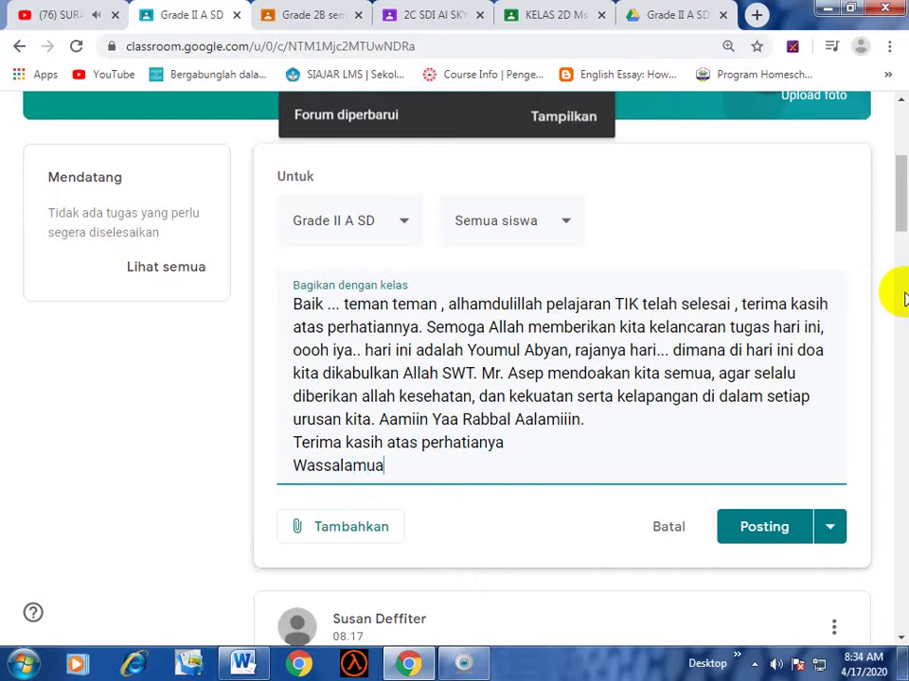
pyautogui.write('laikum Wr')
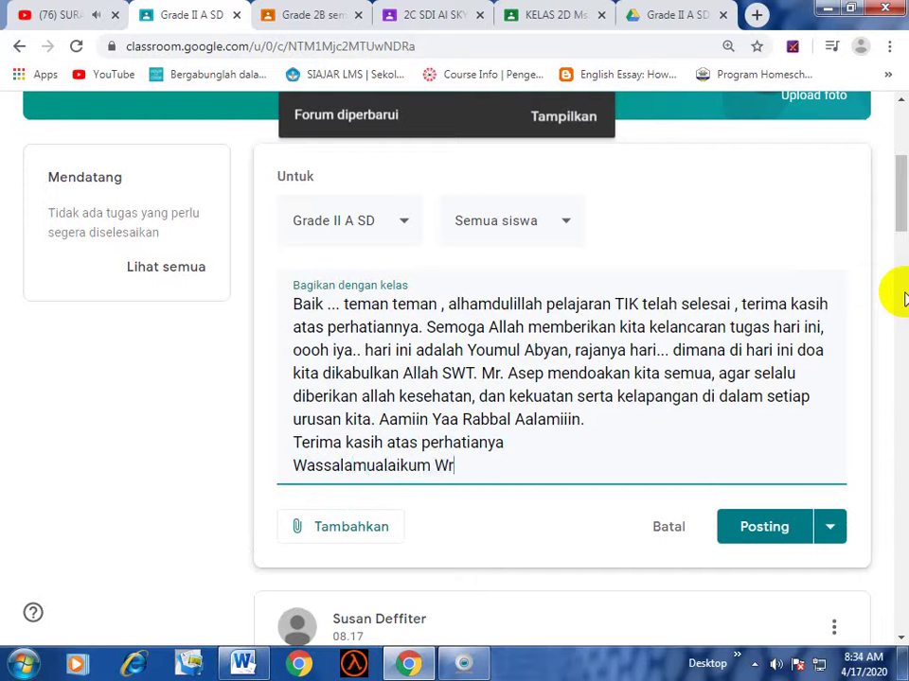
pyautogui.write('.Wb.')
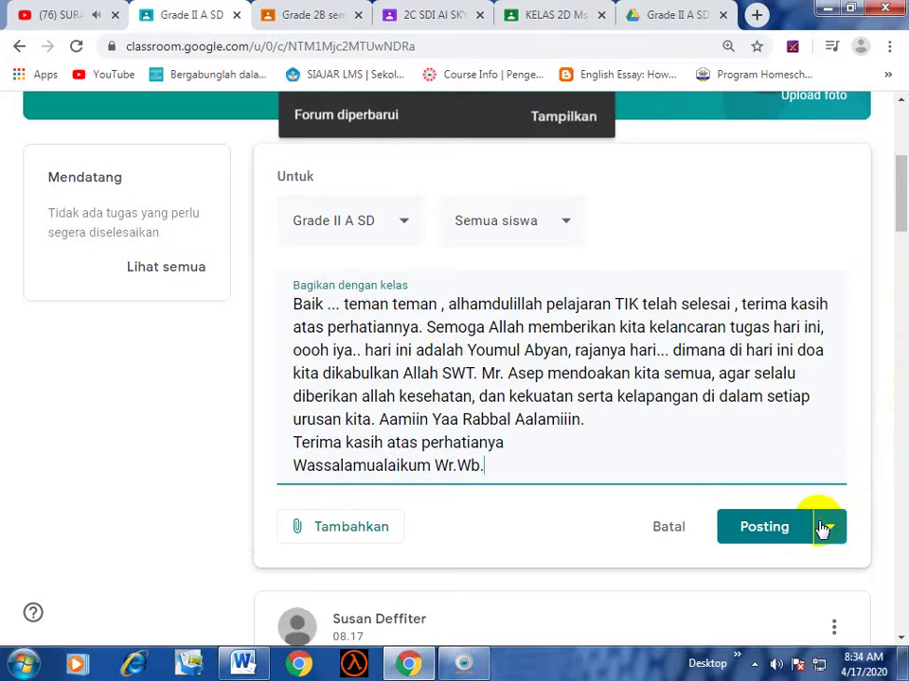
# Add 2C SDI Al SKY, Grade 2B and KELAS 2D as recipients besides Grade II A and post the announcement.
pyautogui.click(404, 224)
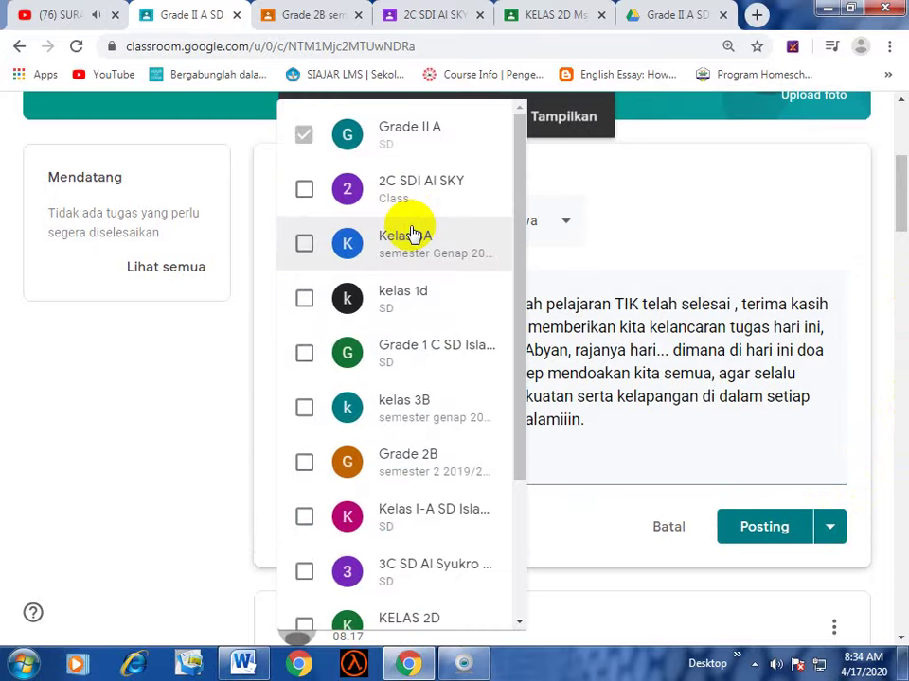
pyautogui.click(301, 195)
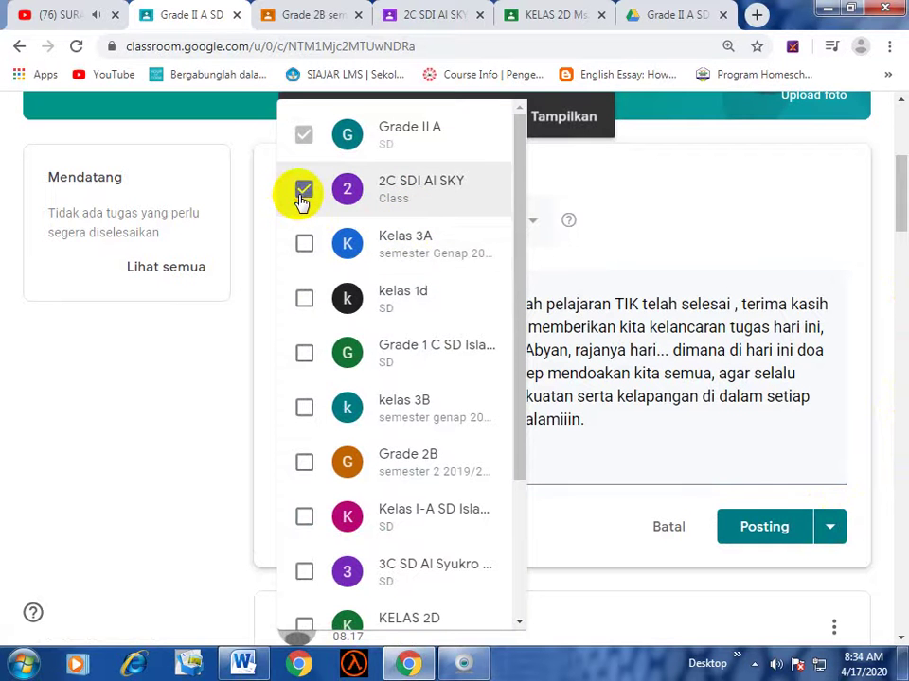
pyautogui.click(313, 462)
pyautogui.scroll(-1, 313, 465)
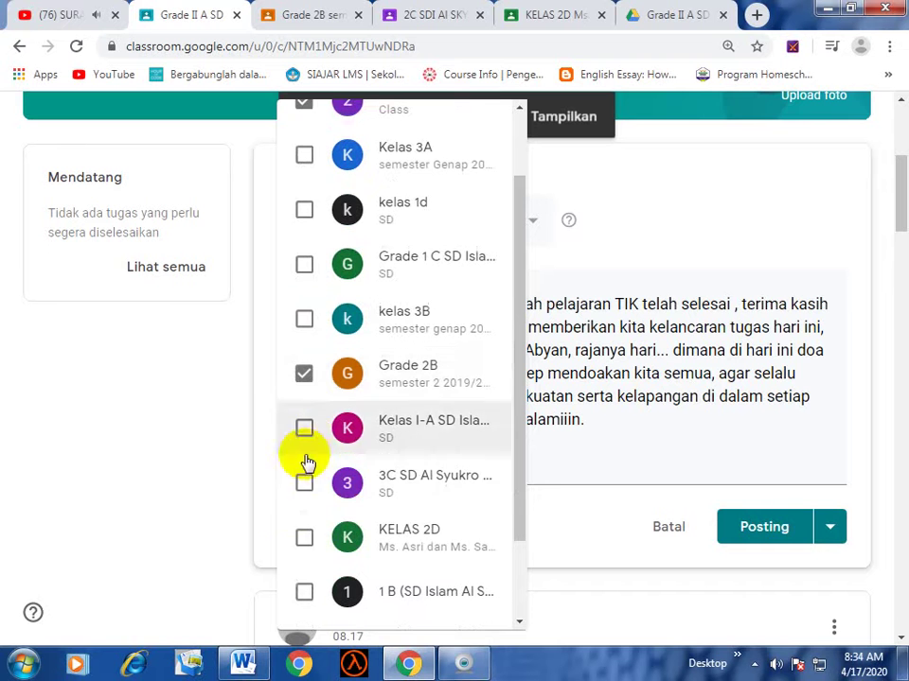
pyautogui.click(304, 536)
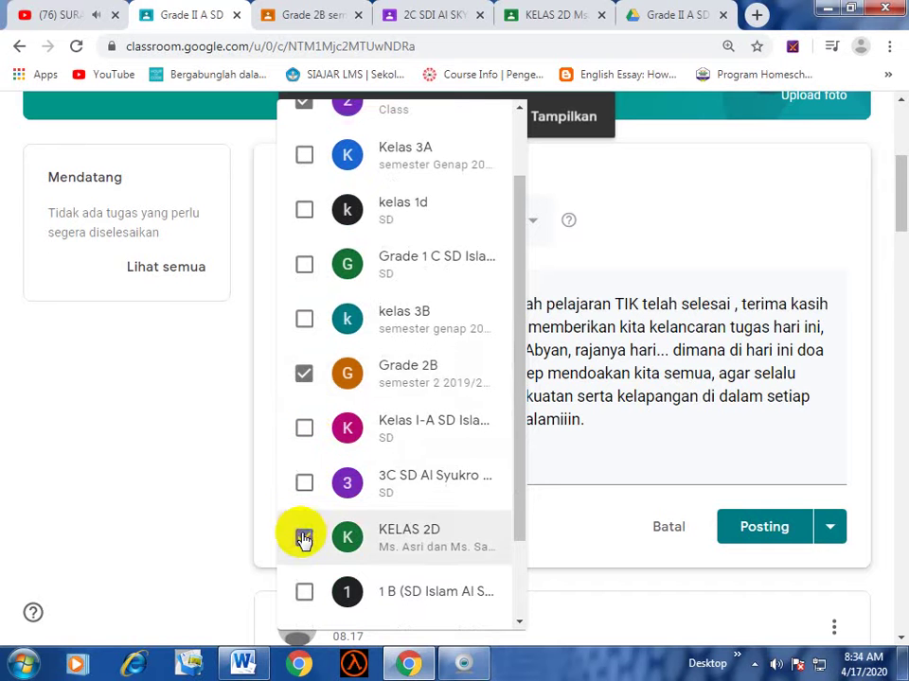
pyautogui.click(622, 207)
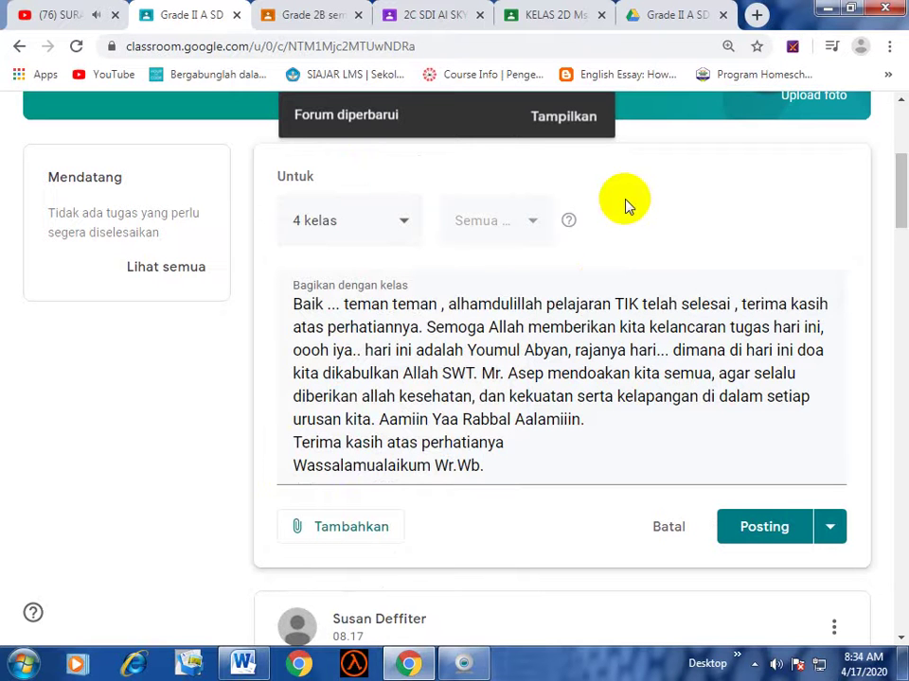
pyautogui.click(769, 533)
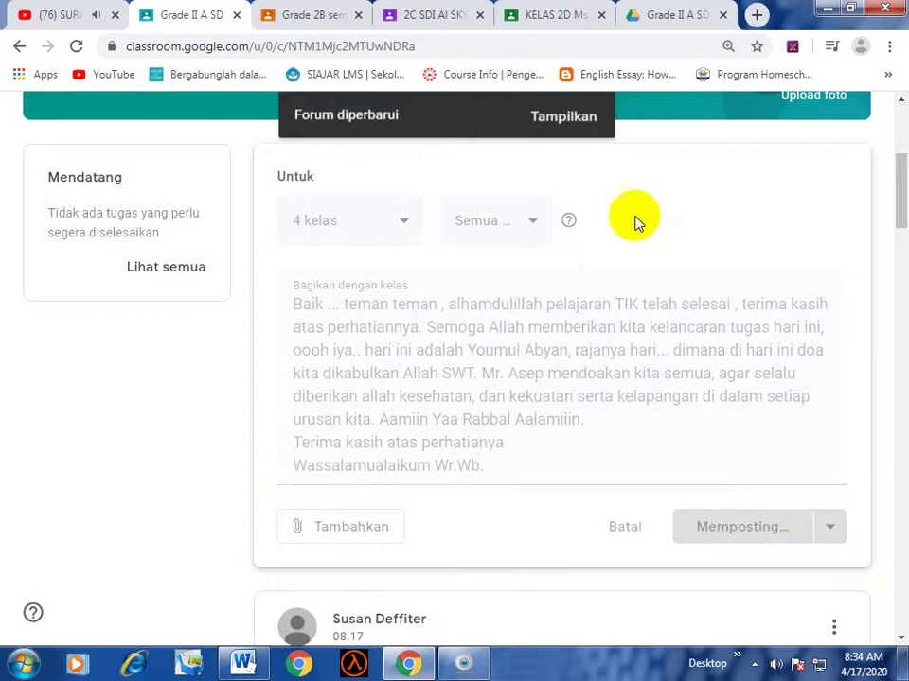
# Load the updated Grade II A forum and look through the newest posts below the announcement.
pyautogui.click(568, 118)
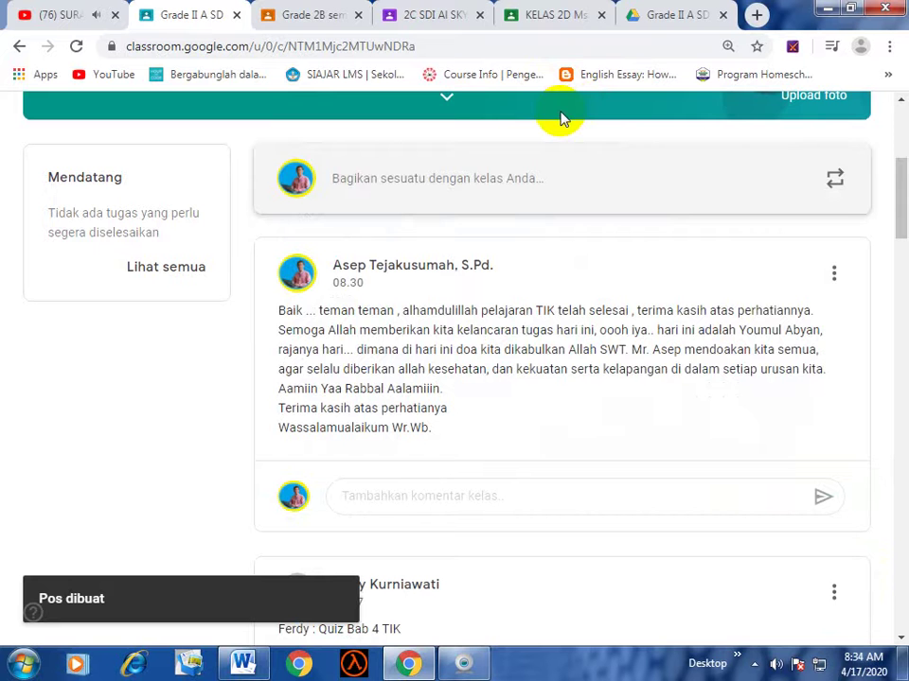
pyautogui.scroll(3, 436, 184)
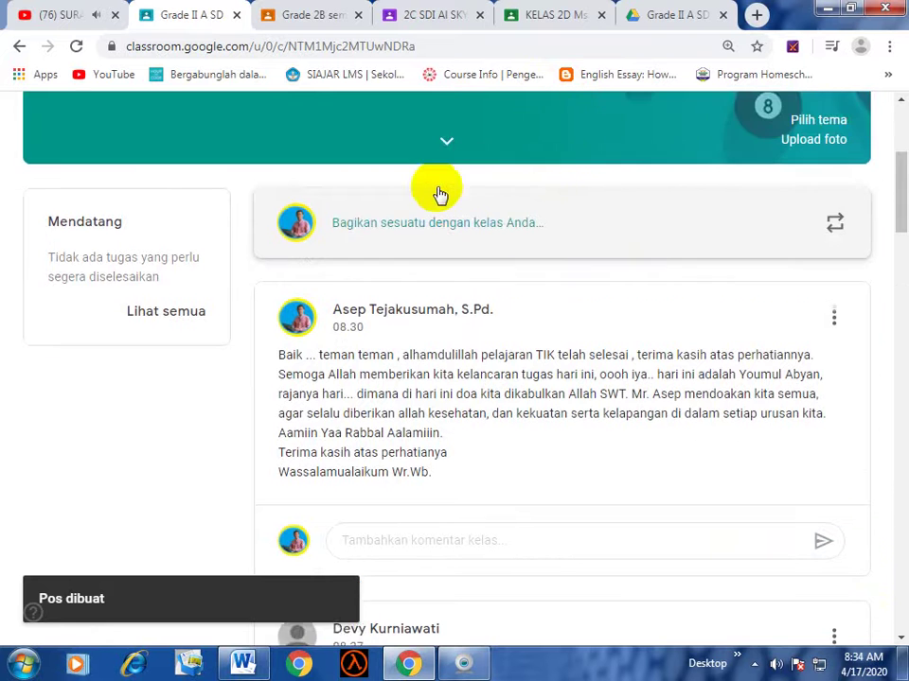
pyautogui.scroll(-5, 438, 182)
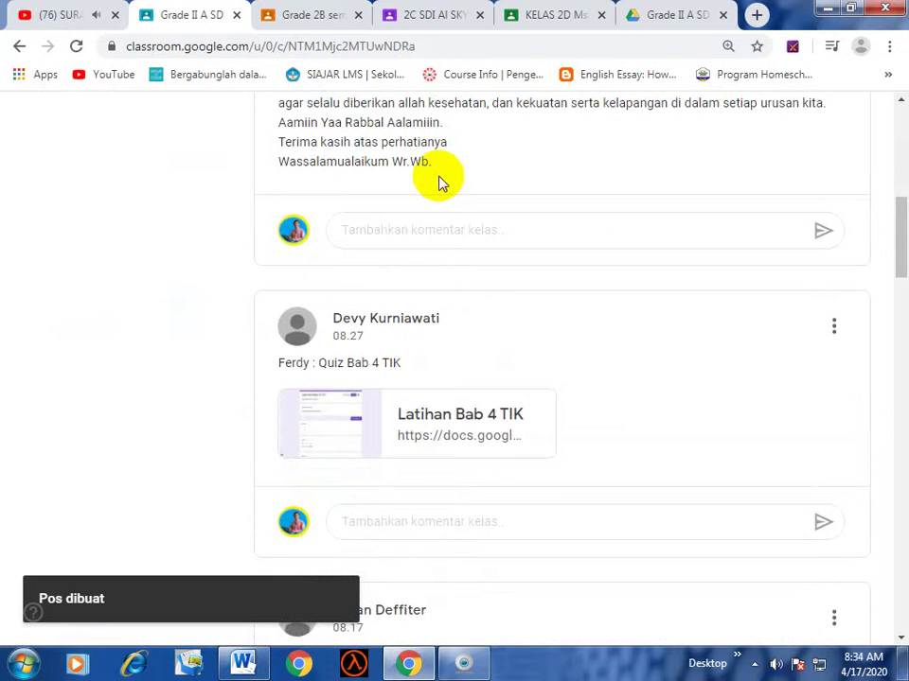
pyautogui.scroll(-1, 438, 185)
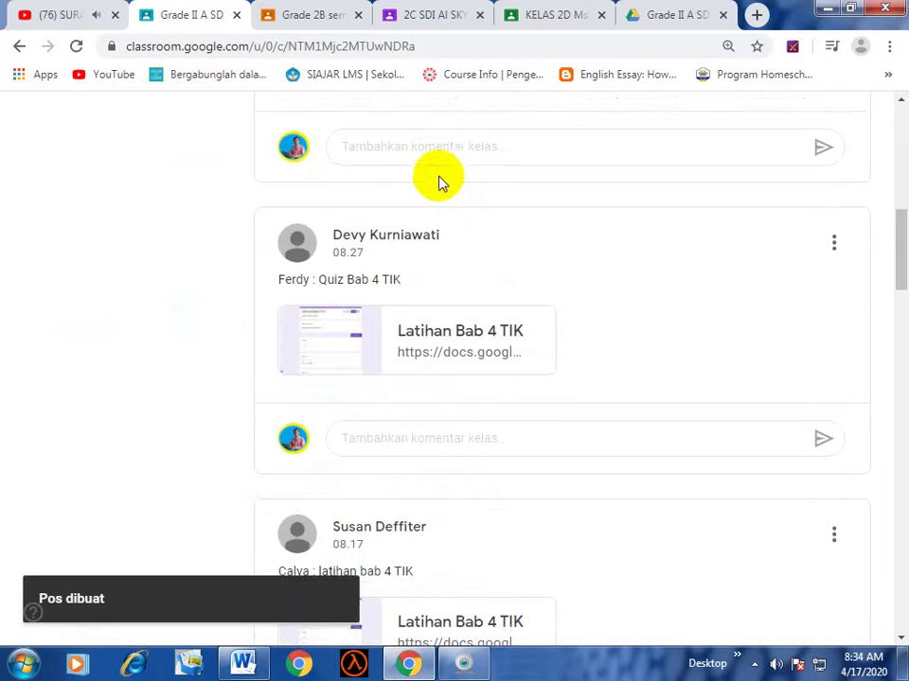
pyautogui.click(461, 432)
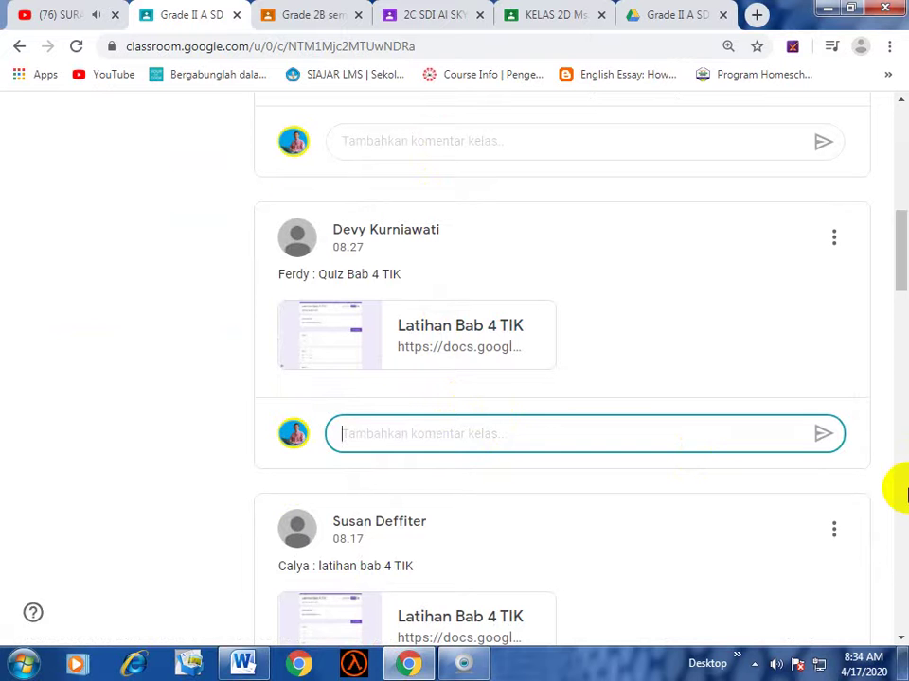
pyautogui.write('Terima')
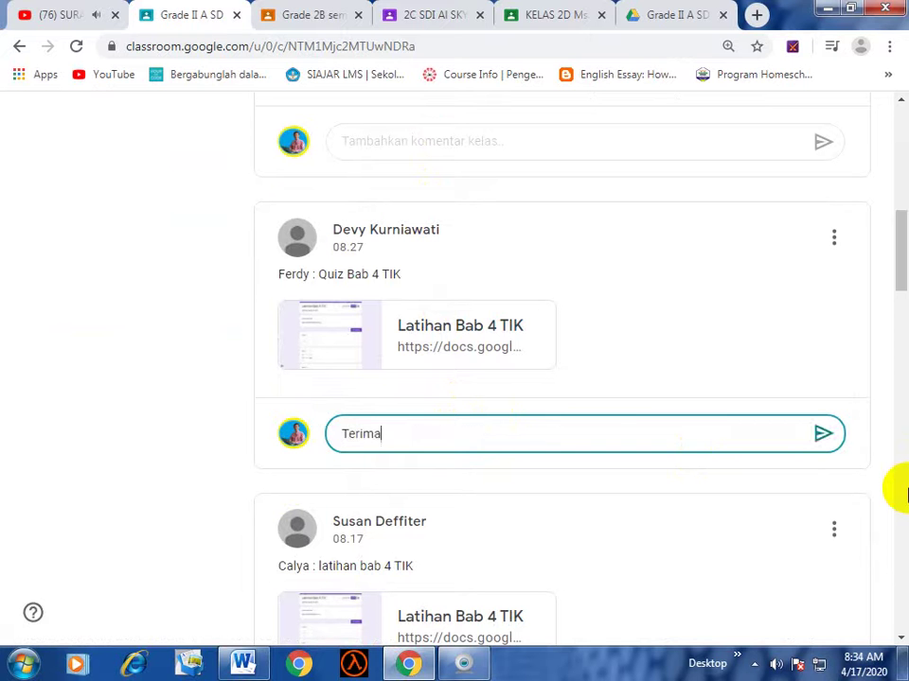
pyautogui.write(' kasih fer')
pyautogui.press('BackSpace')
# Copy the earlier teacher reply from the 08.17 post and paste it over the draft comment on the 08.27 "Quiz Bab 4 TIK" post.
pyautogui.scroll(-4, 696, 497)
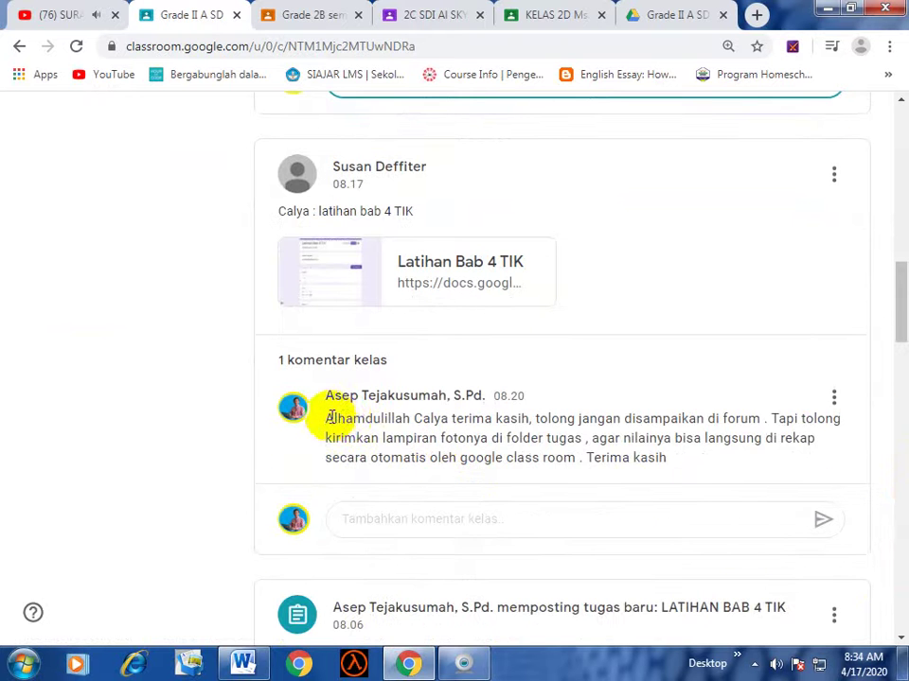
pyautogui.moveTo(326, 417); pyautogui.dragTo(711, 463)
pyautogui.hotkey('ctrl', 'c')
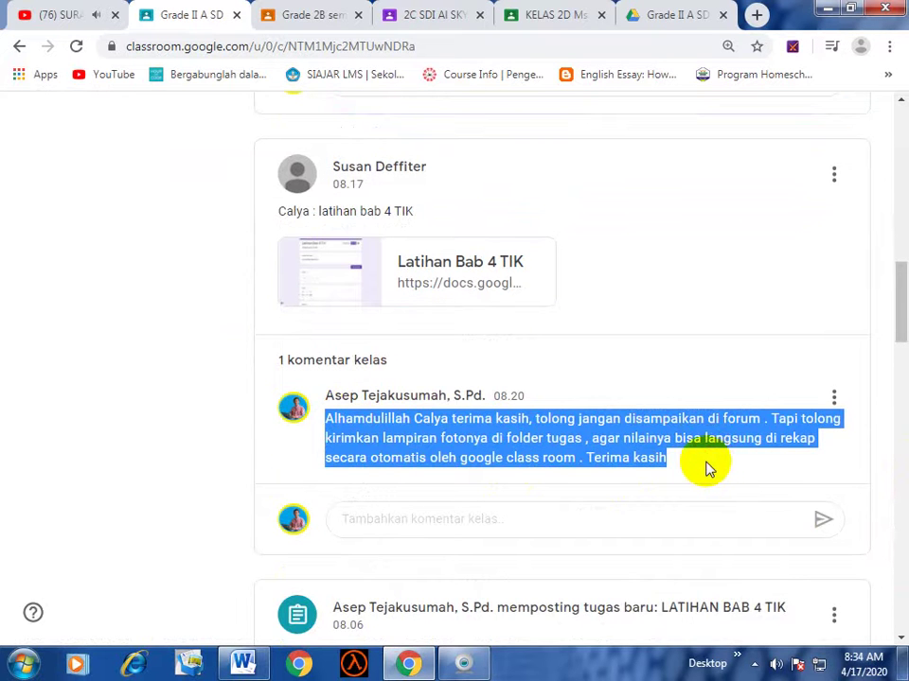
pyautogui.scroll(3, 624, 435)
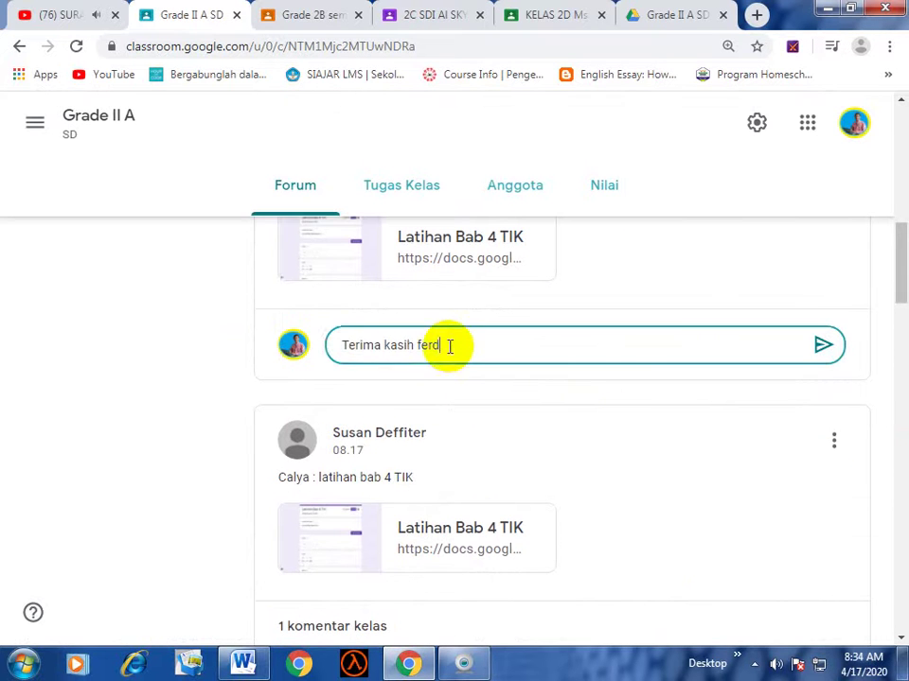
pyautogui.moveTo(432, 344); pyautogui.dragTo(292, 344)
pyautogui.hotkey('ctrl', 'v')
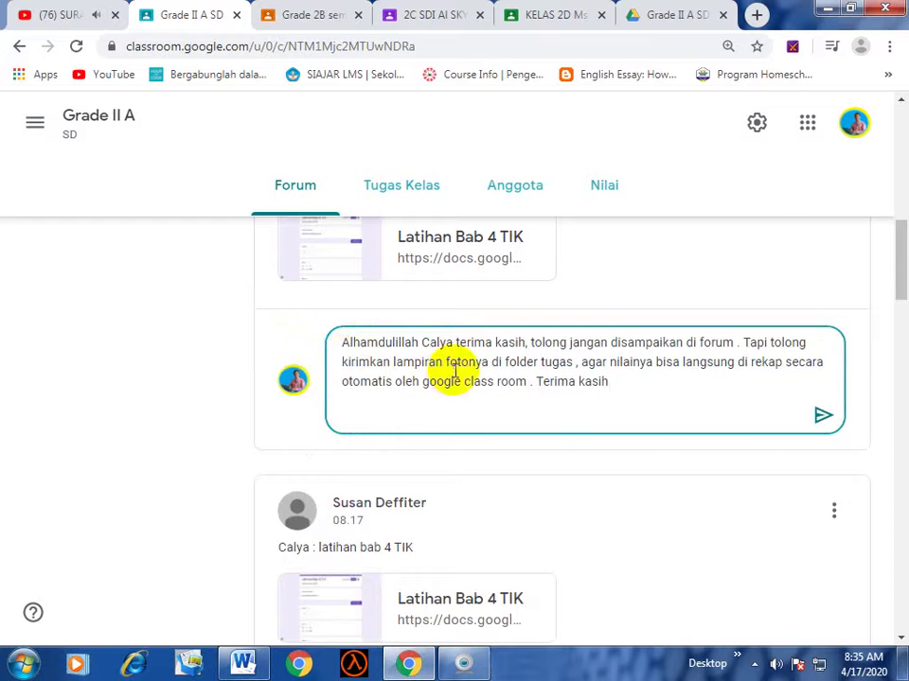
# Replace the student's name in the pasted comment with that of the student who submitted the 08.27 post, and publish the comment.
pyautogui.scroll(2, 459, 374)
pyautogui.click(453, 519)
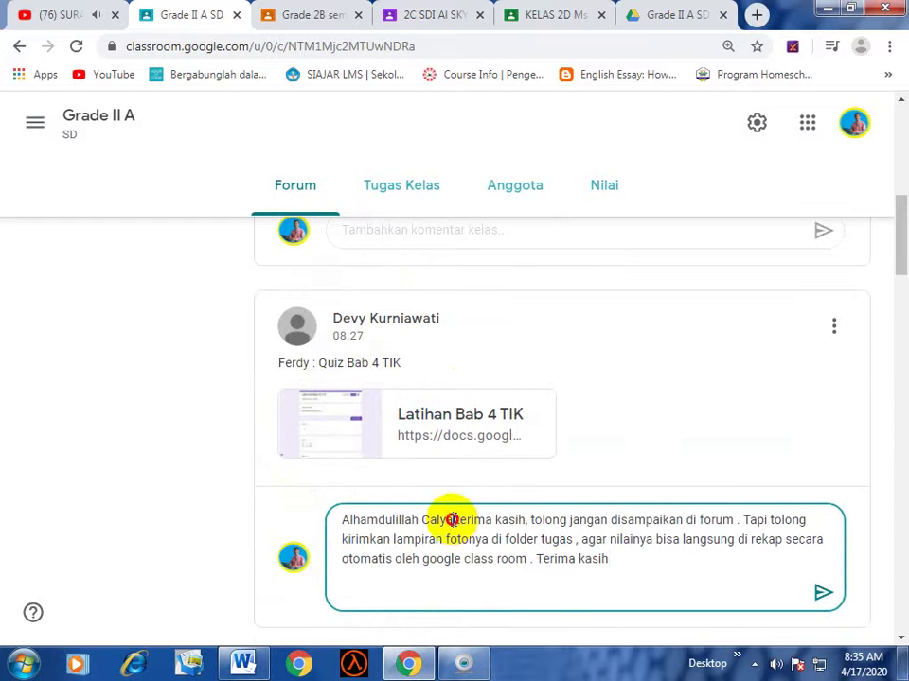
pyautogui.press('BackSpace')
pyautogui.press('BackSpace')
pyautogui.press('BackSpace')
pyautogui.press('BackSpace')
pyautogui.press('BackSpace')
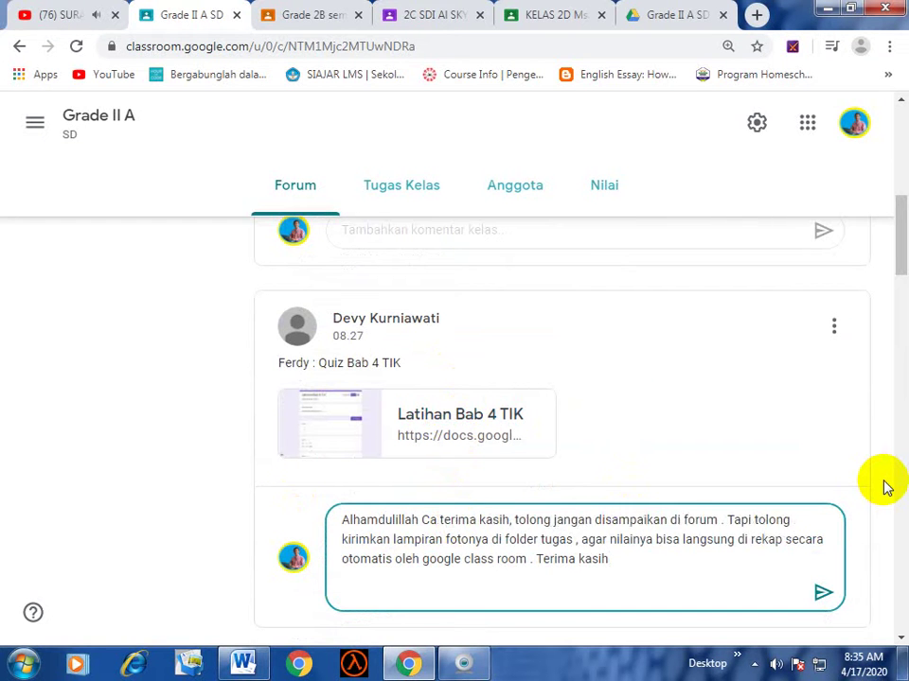
pyautogui.write('Ferdy')
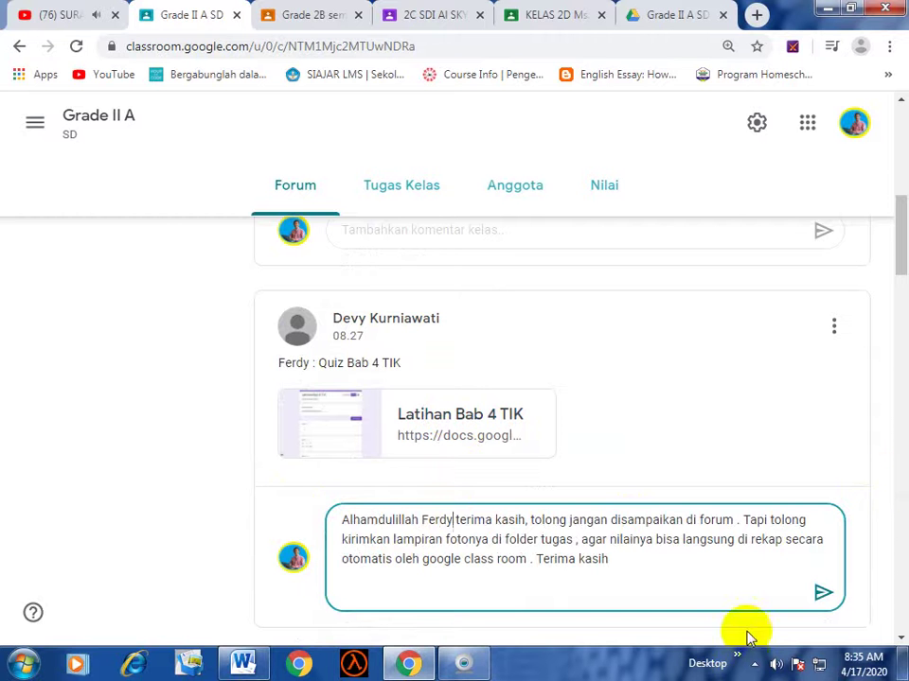
pyautogui.scroll(-1, 630, 532)
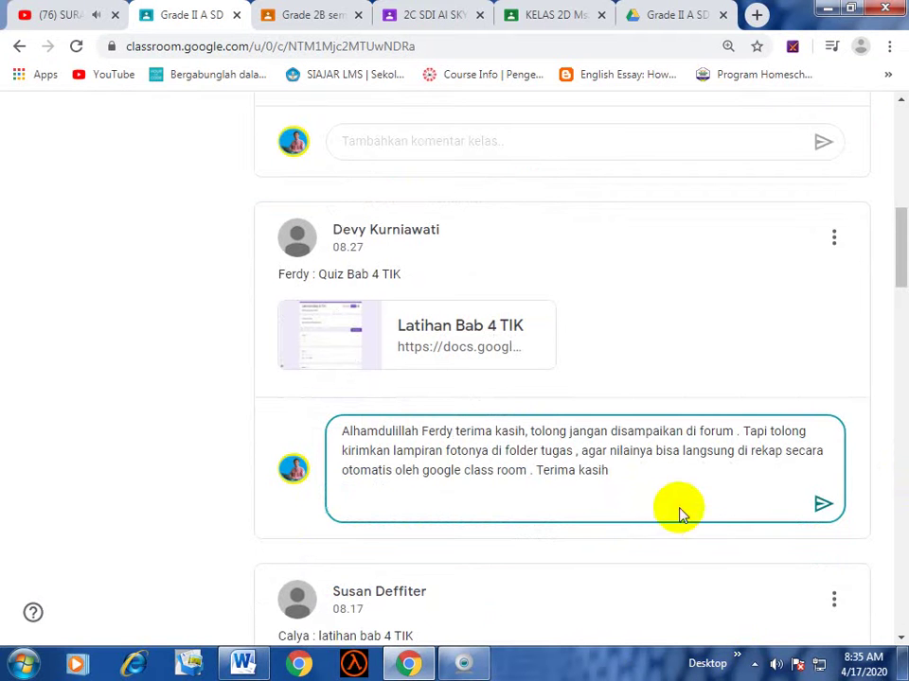
pyautogui.click(820, 505)
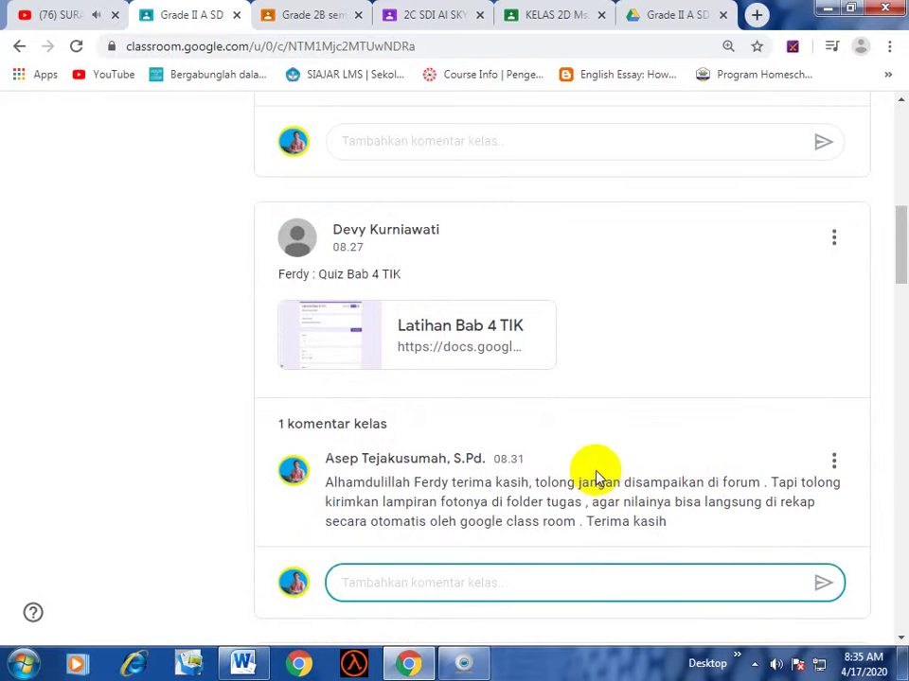
# Check the Grade II A forum once more, switch to the Grade 2B forum and load its new posts.
pyautogui.scroll(-3, 600, 478)
pyautogui.scroll(2, 596, 478)
pyautogui.scroll(6, 596, 478)
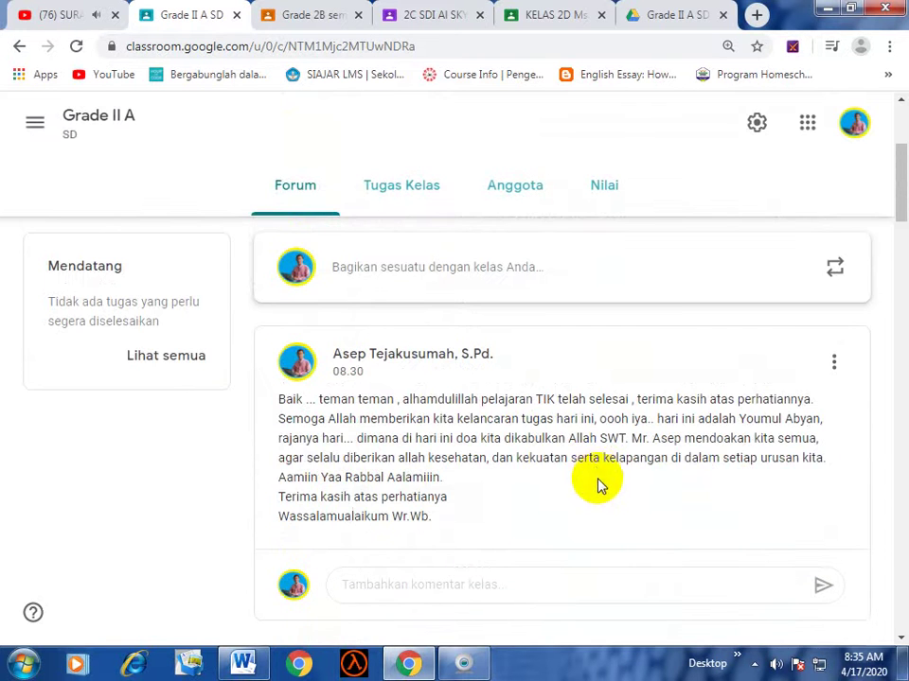
pyautogui.click(280, 14)
pyautogui.click(582, 241)
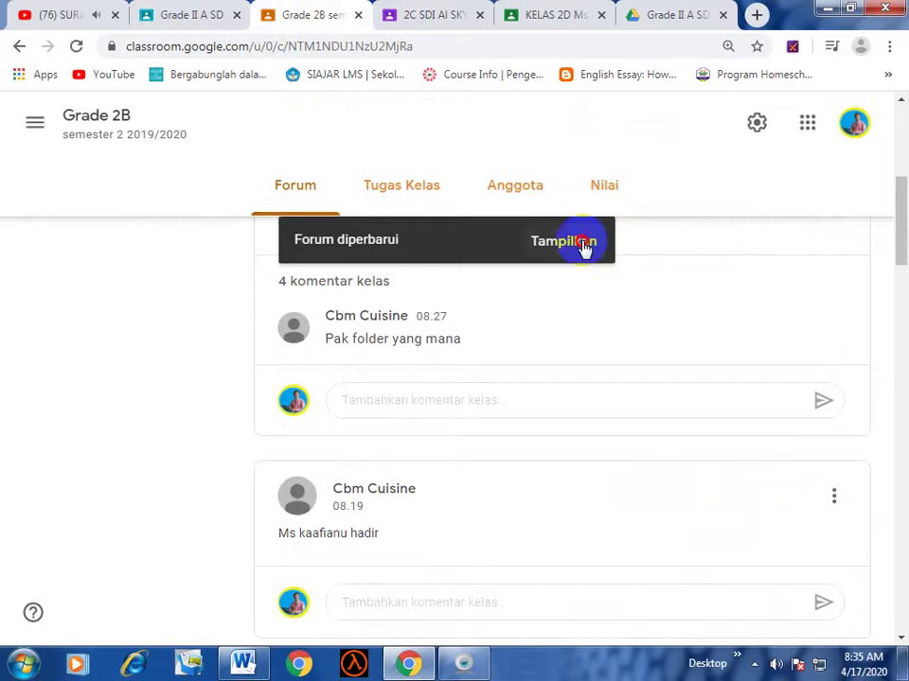
# Switch from the Grade 2B forum to the 2C SDI Al SKY class forum and load its new posts.
pyautogui.scroll(-1, 576, 371)
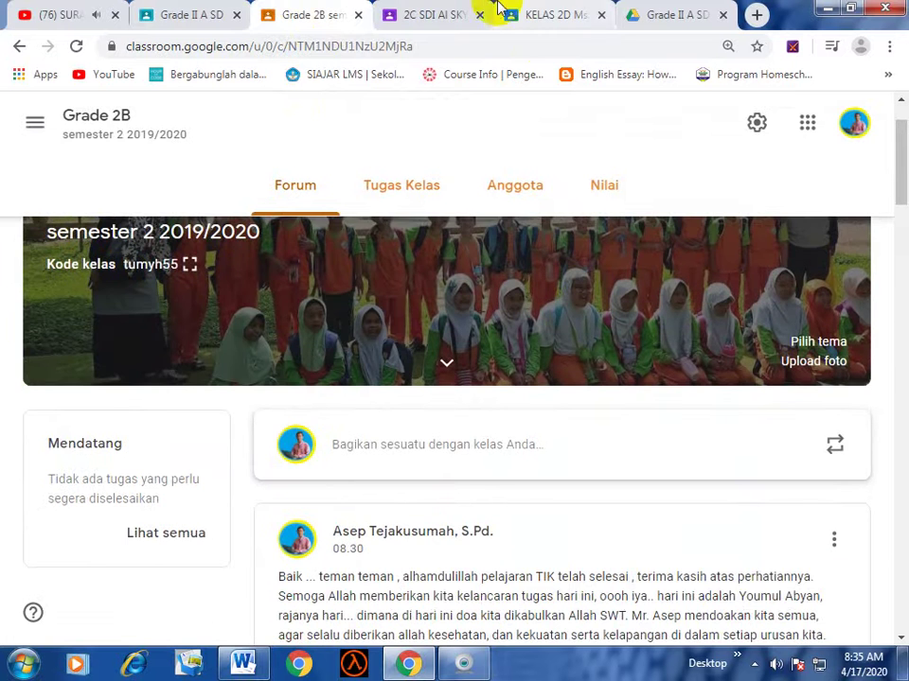
pyautogui.click(450, 10)
pyautogui.scroll(3, 558, 237)
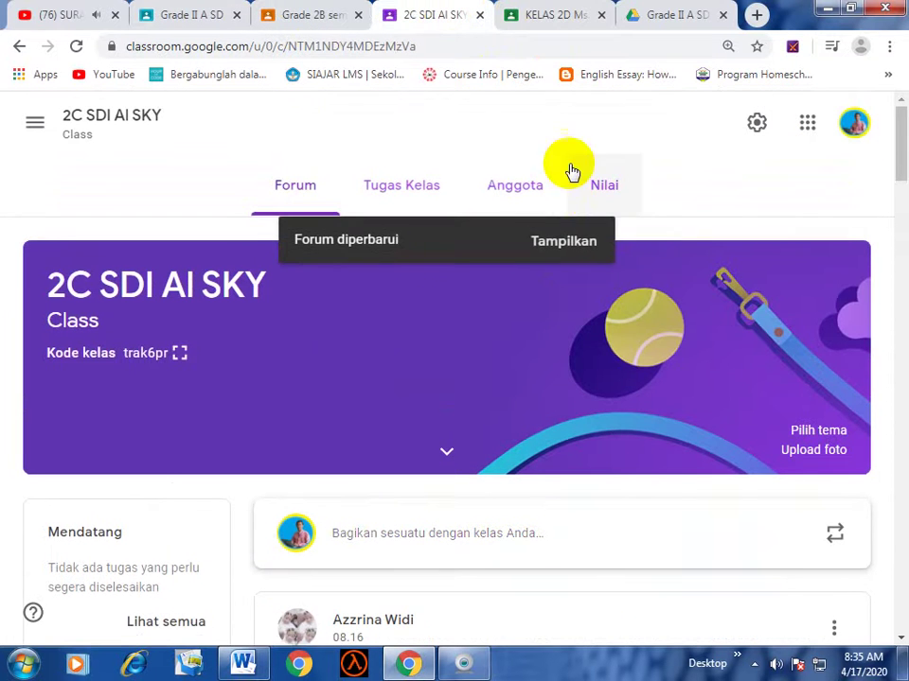
pyautogui.click(563, 242)
# Load the updated Kelas 2D forum, check the 08.30 closing announcement there, and return to the Grade II A forum.
pyautogui.click(557, 11)
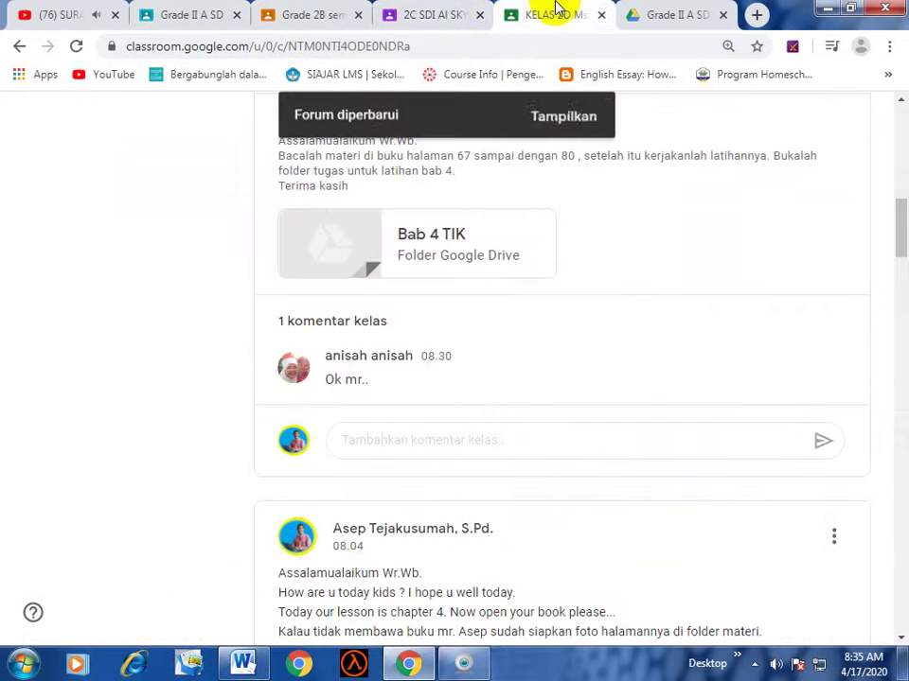
pyautogui.click(572, 182)
pyautogui.scroll(1, 587, 284)
pyautogui.scroll(-3, 599, 383)
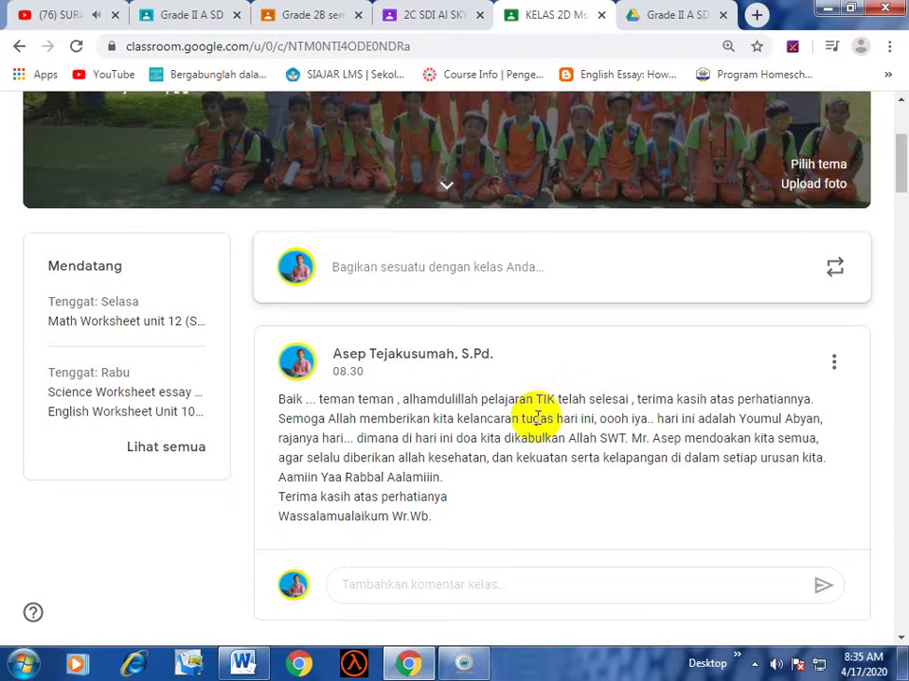
pyautogui.scroll(-1, 541, 417)
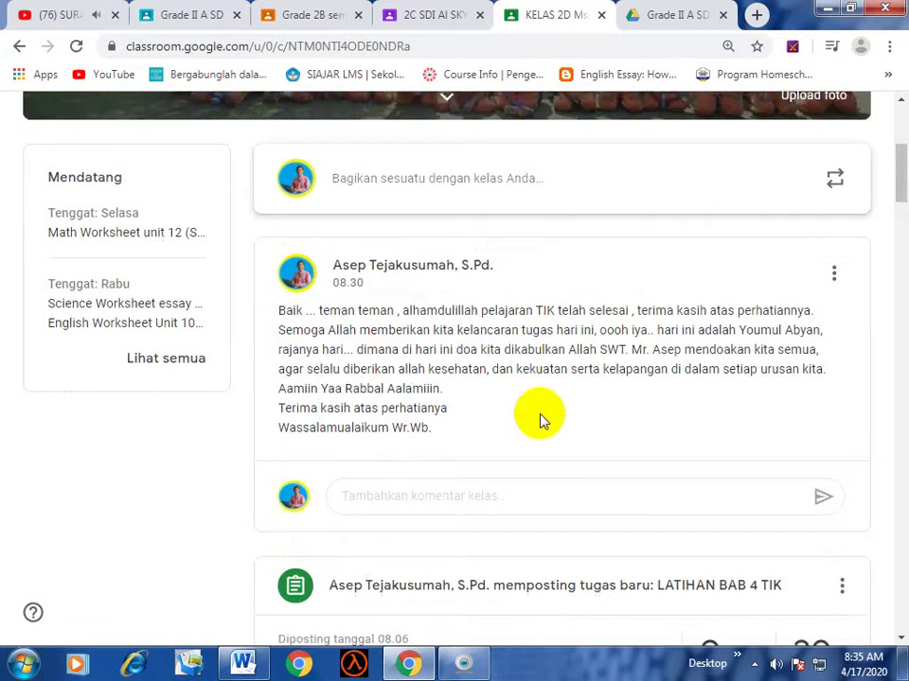
pyautogui.scroll(4, 541, 417)
pyautogui.click(195, 11)
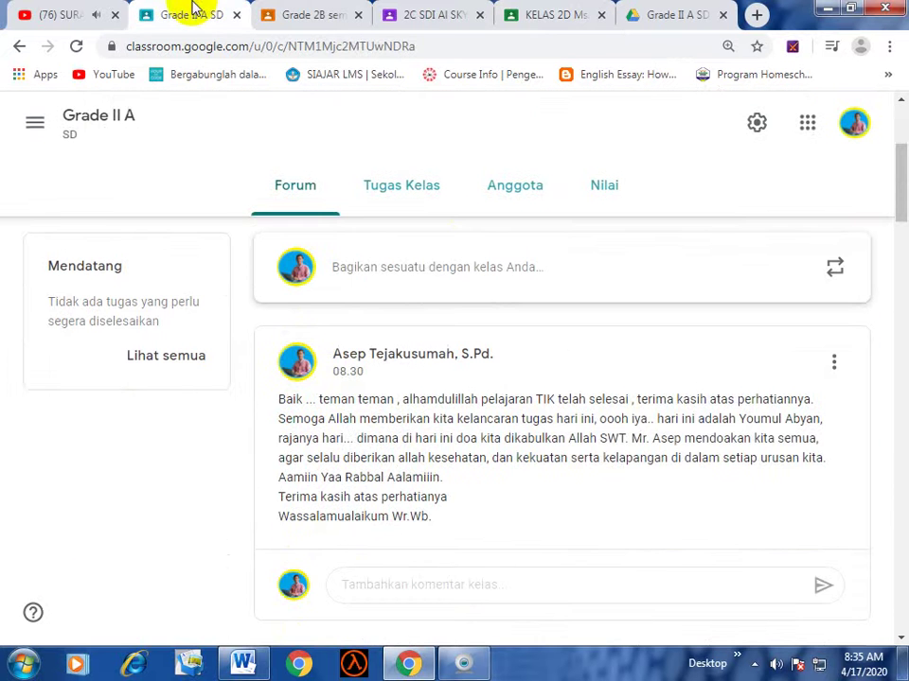